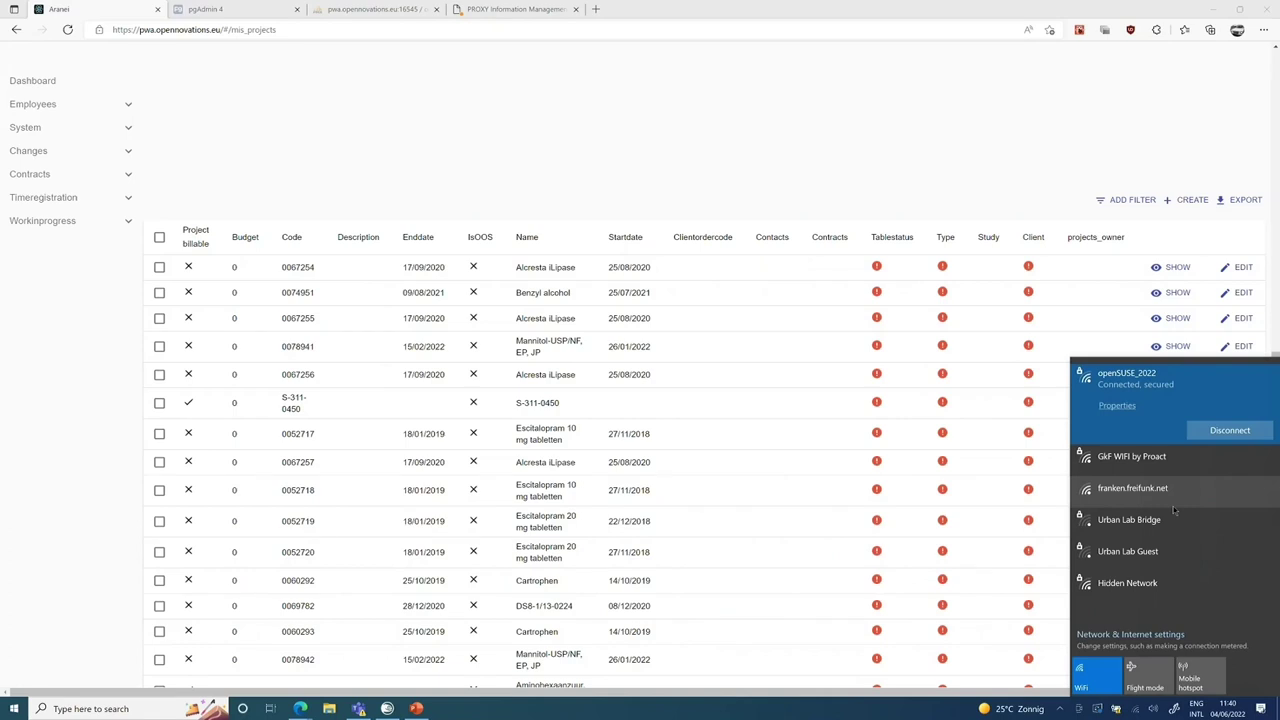
# Disconnect the openSUSE_2022 Wi-Fi and reconnect the openNovations access VPN from the OpenVPN tray icon.
pyautogui.click(1230, 431)
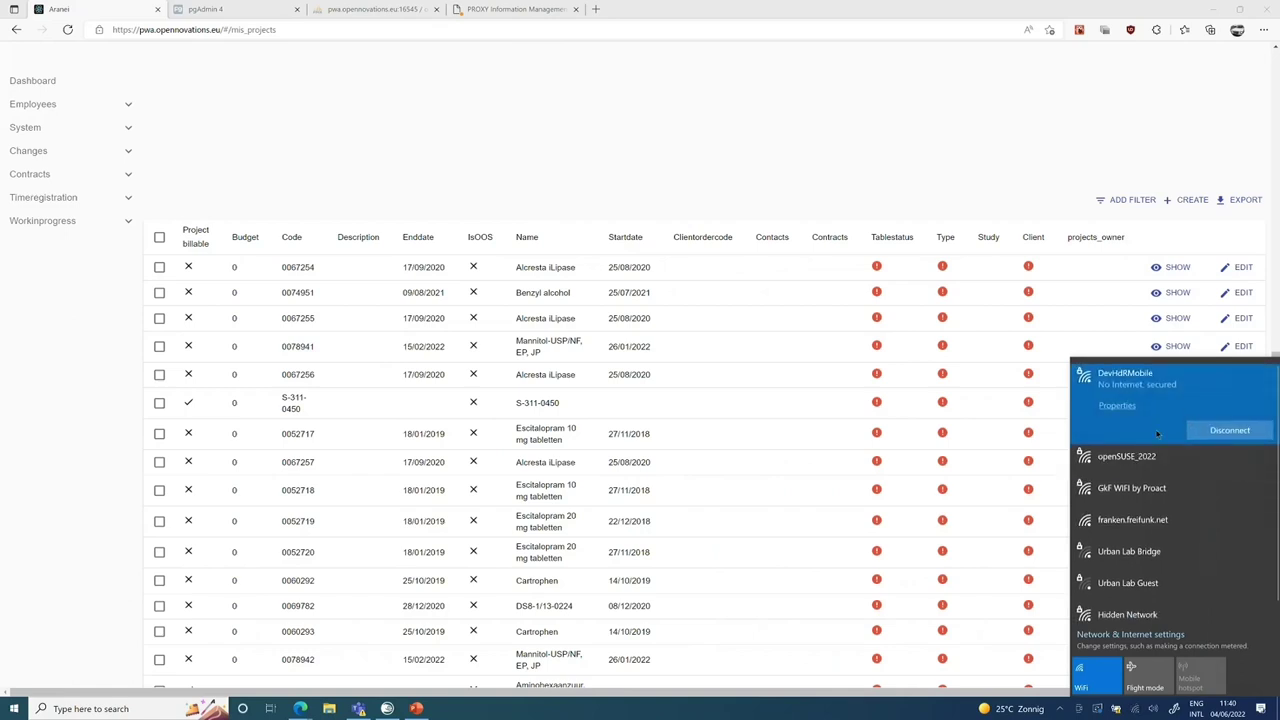
pyautogui.click(1060, 708)
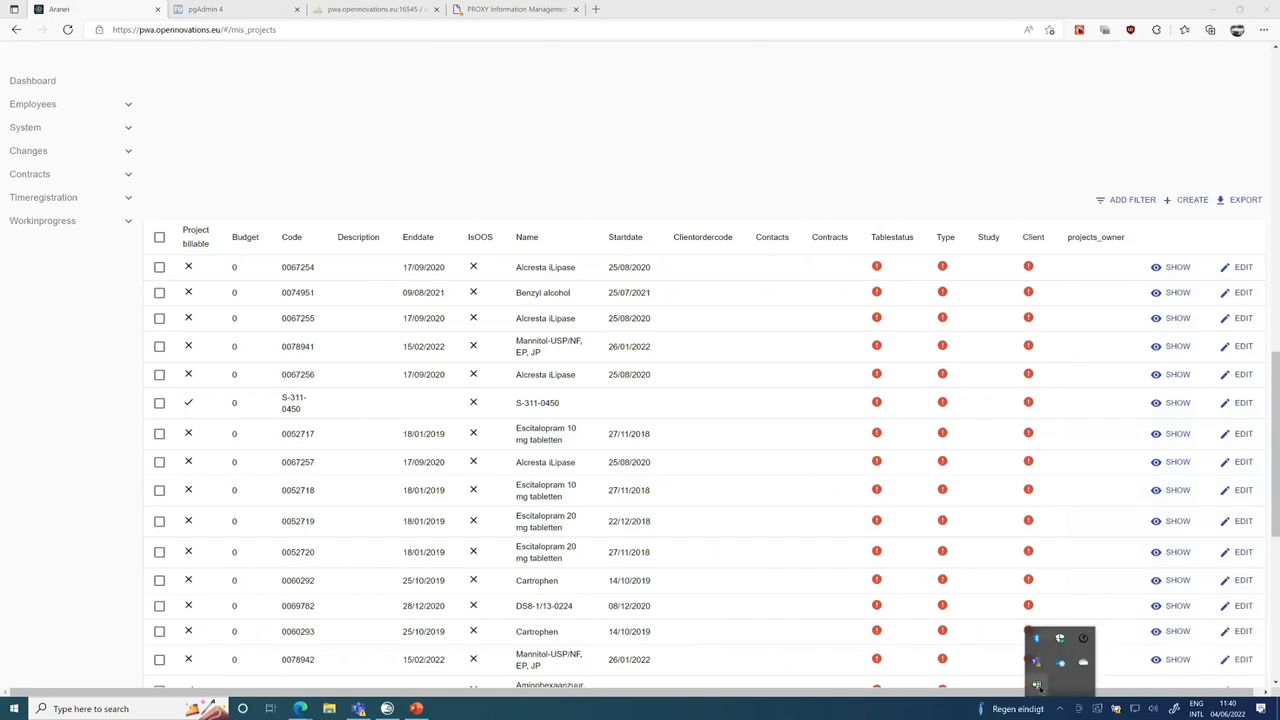
pyautogui.rightClick(1037, 686)
pyautogui.moveTo(1010, 646)
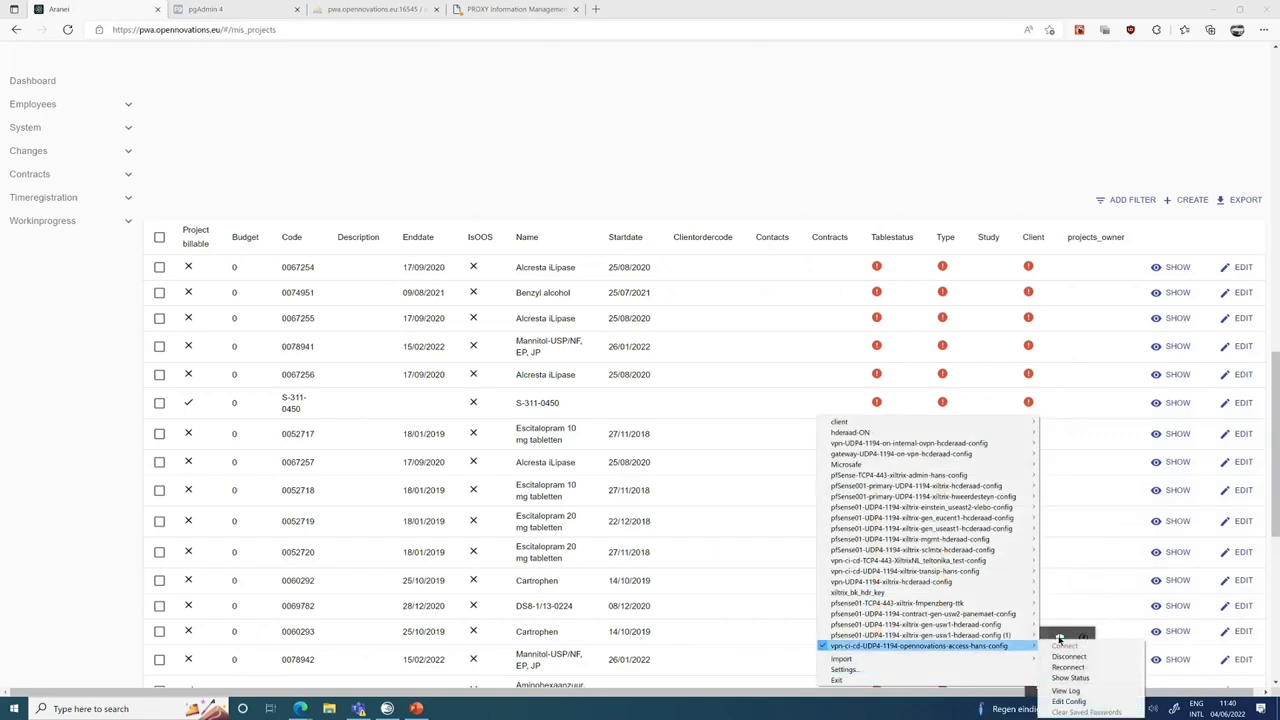
pyautogui.click(1067, 667)
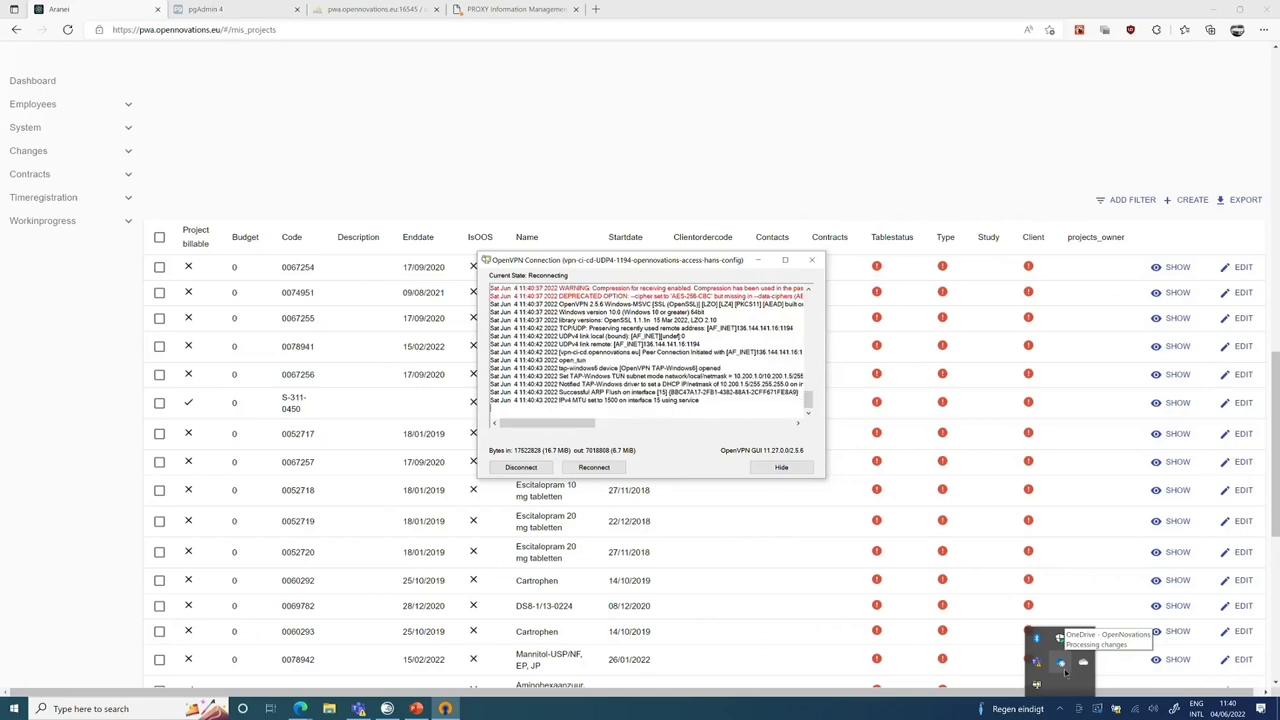
# Bring the dev server SSH terminal forward to check the running on-devstack Docker containers.
pyautogui.click(388, 711)
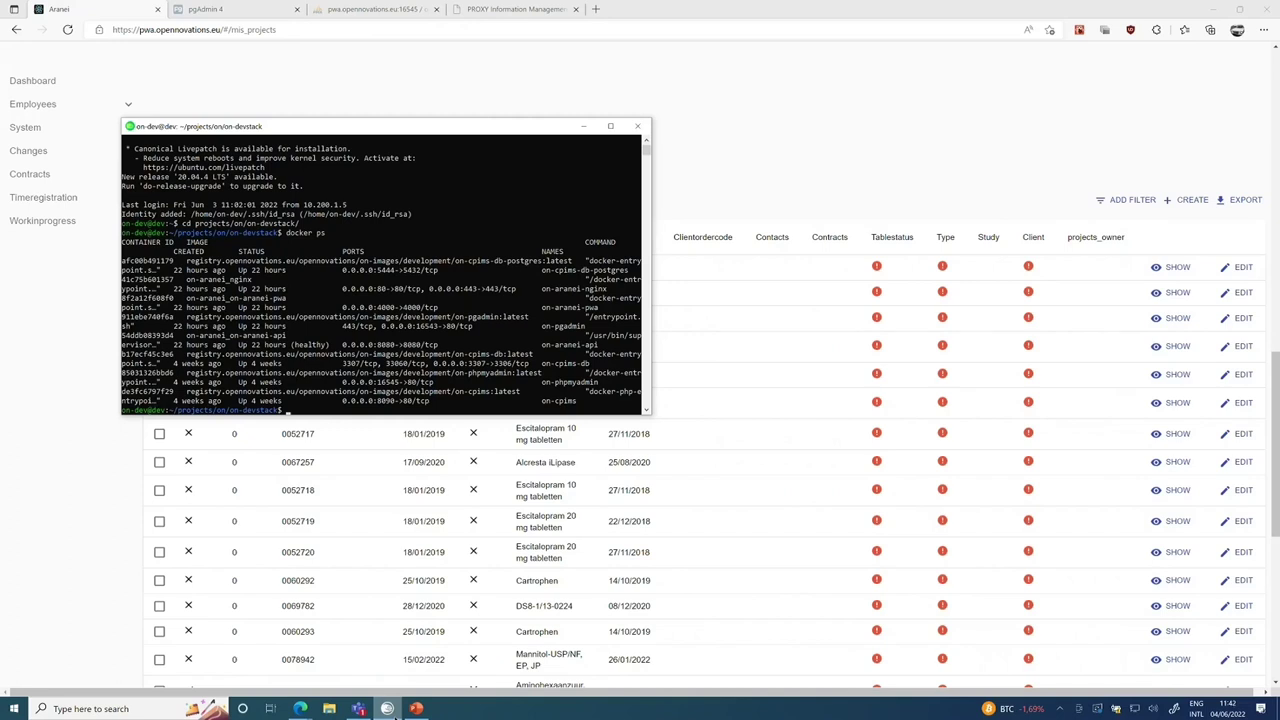
# Return to the browser and reload Aranei to show the Projects this year widget.
pyautogui.click(779, 140)
pyautogui.press('F5')
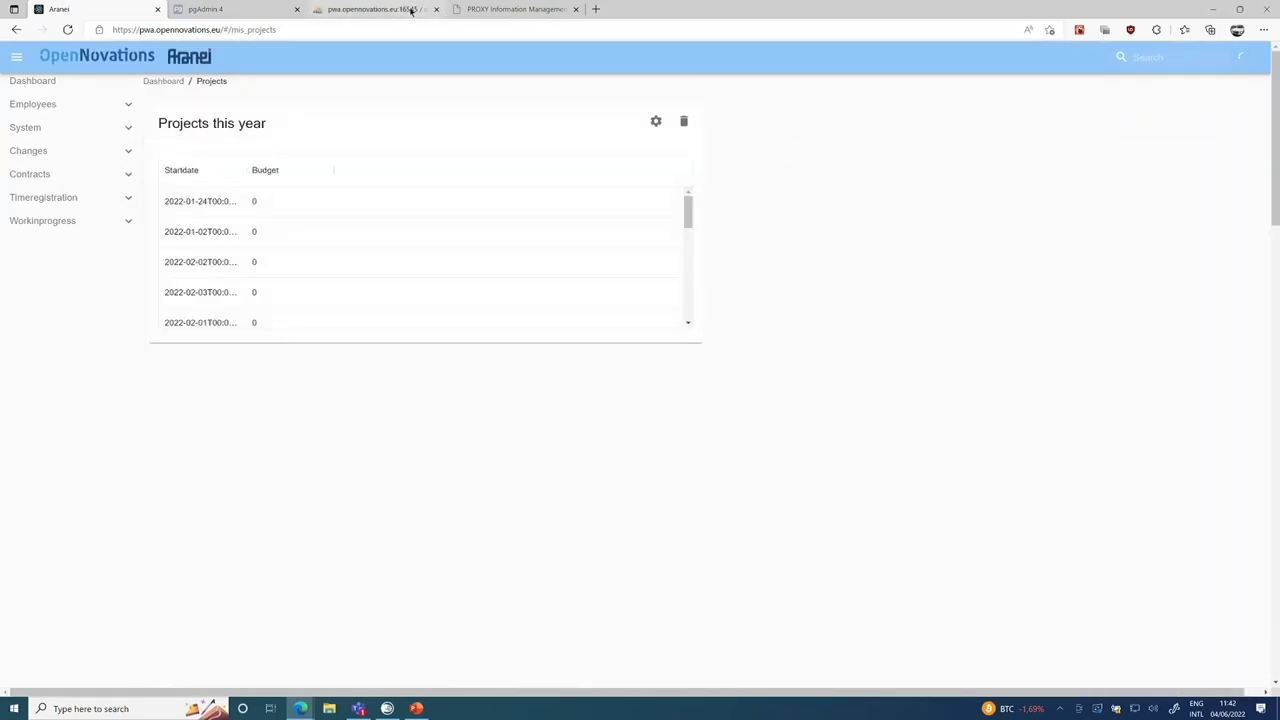
# Log in to PROXY Information Management System with the administrator username and password.
pyautogui.click(477, 9)
pyautogui.click(100, 138)
pyautogui.write('admin')
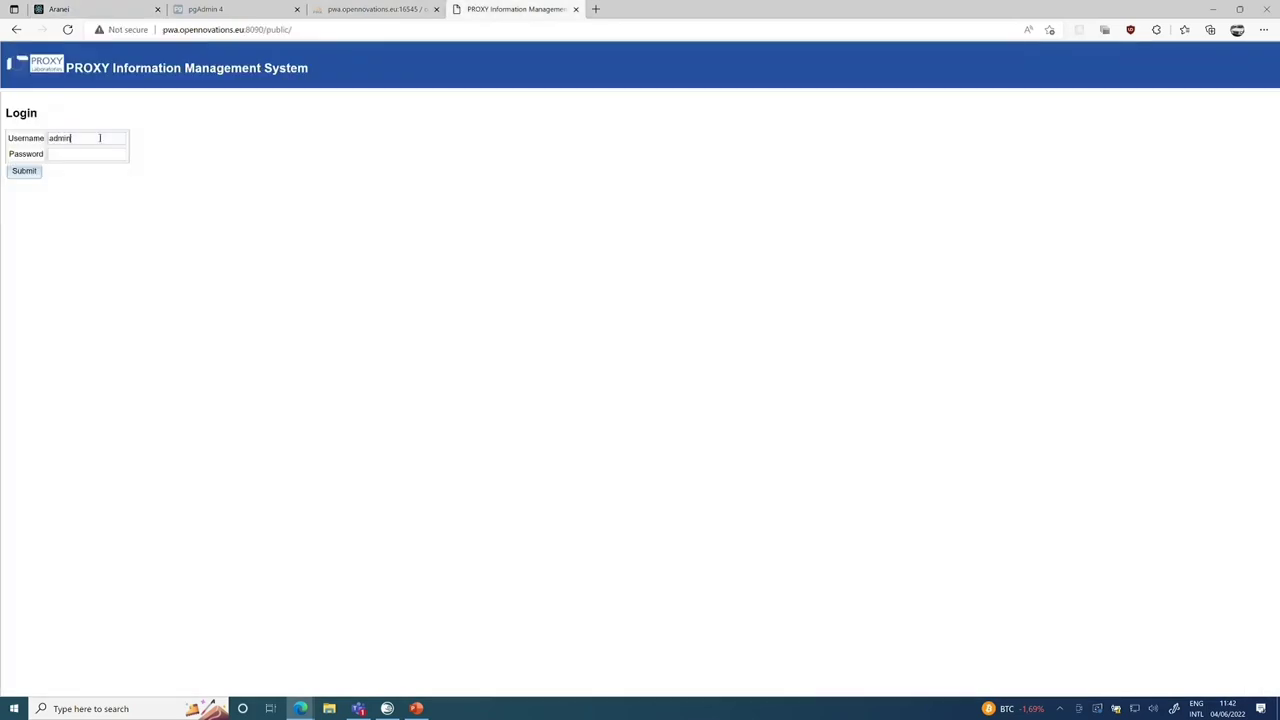
pyautogui.press('Tab')
pyautogui.write('a•••••••')
pyautogui.click(30, 171)
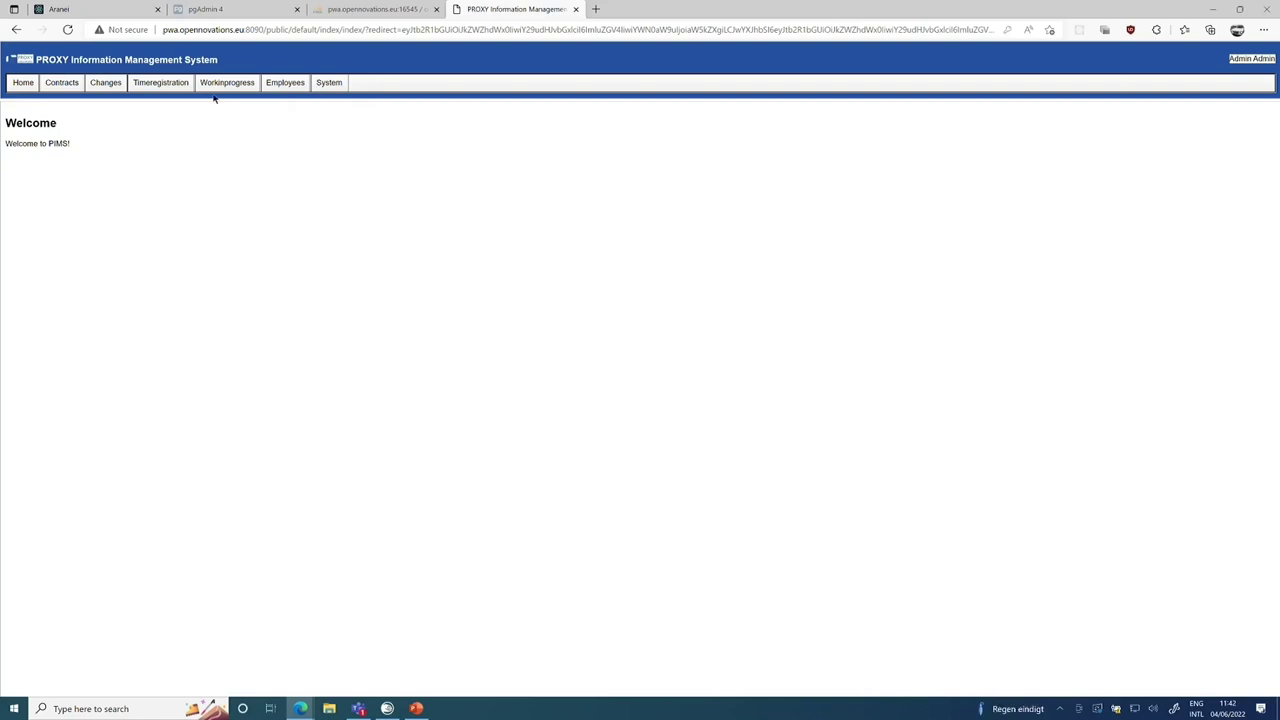
pyautogui.moveTo(216, 85)
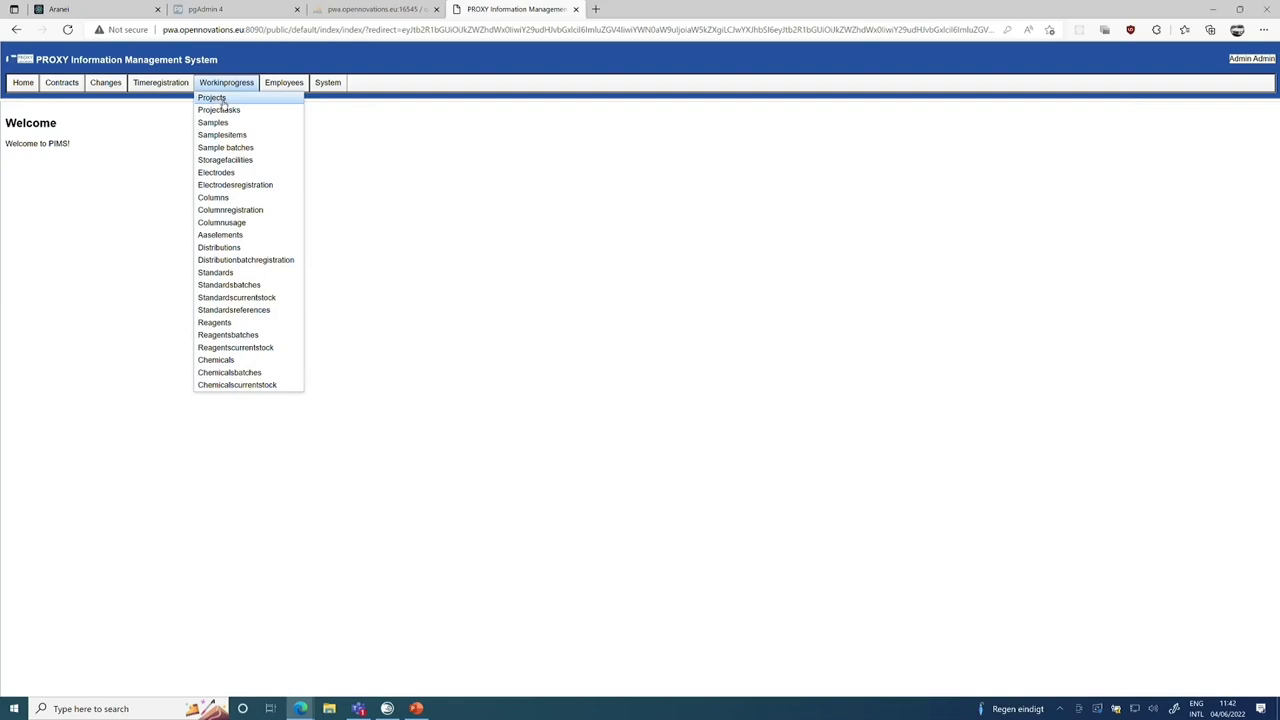
pyautogui.scroll(4, 224, 104)
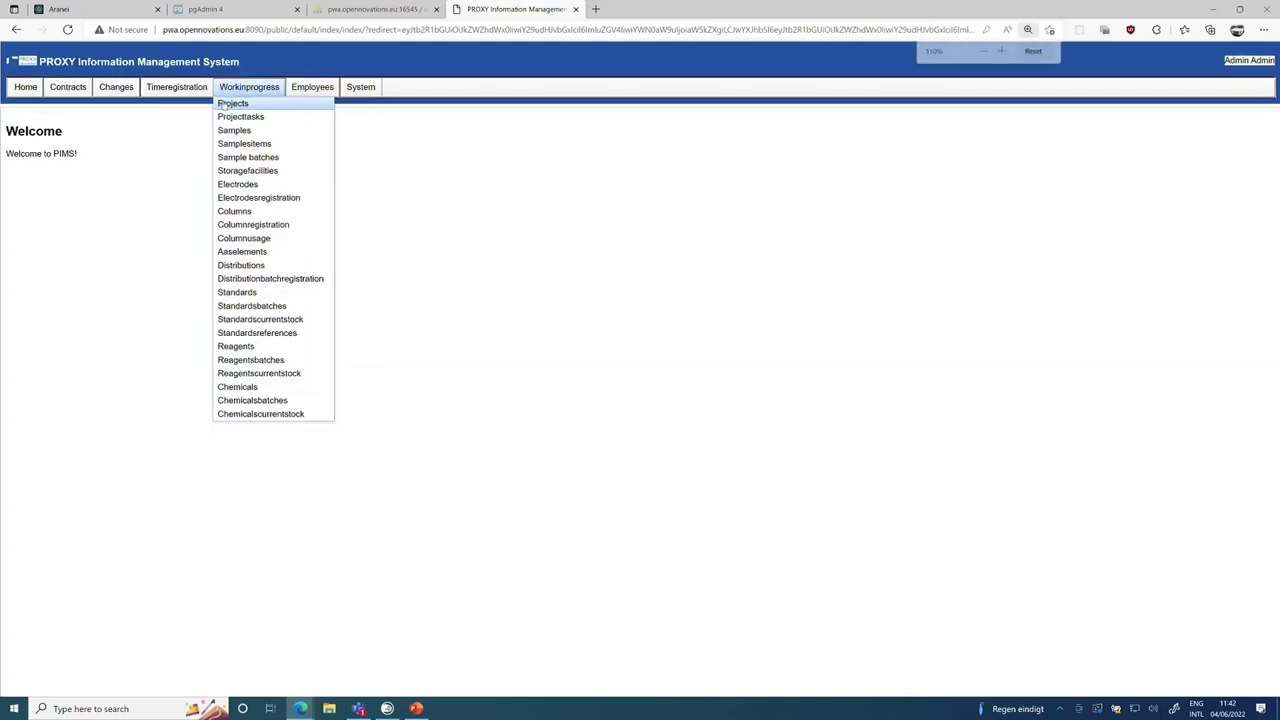
pyautogui.moveTo(370, 117)
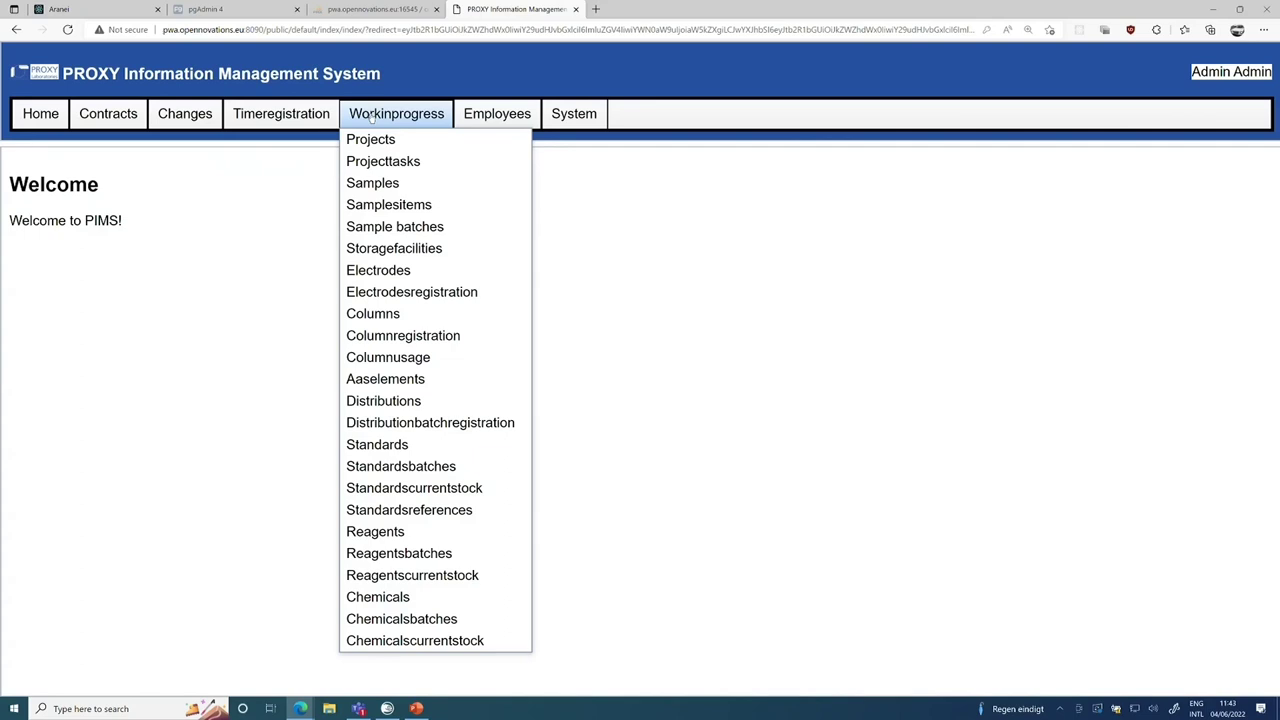
# Open the Workinprogress Projects list and view the details of project 0029467.
pyautogui.click(370, 140)
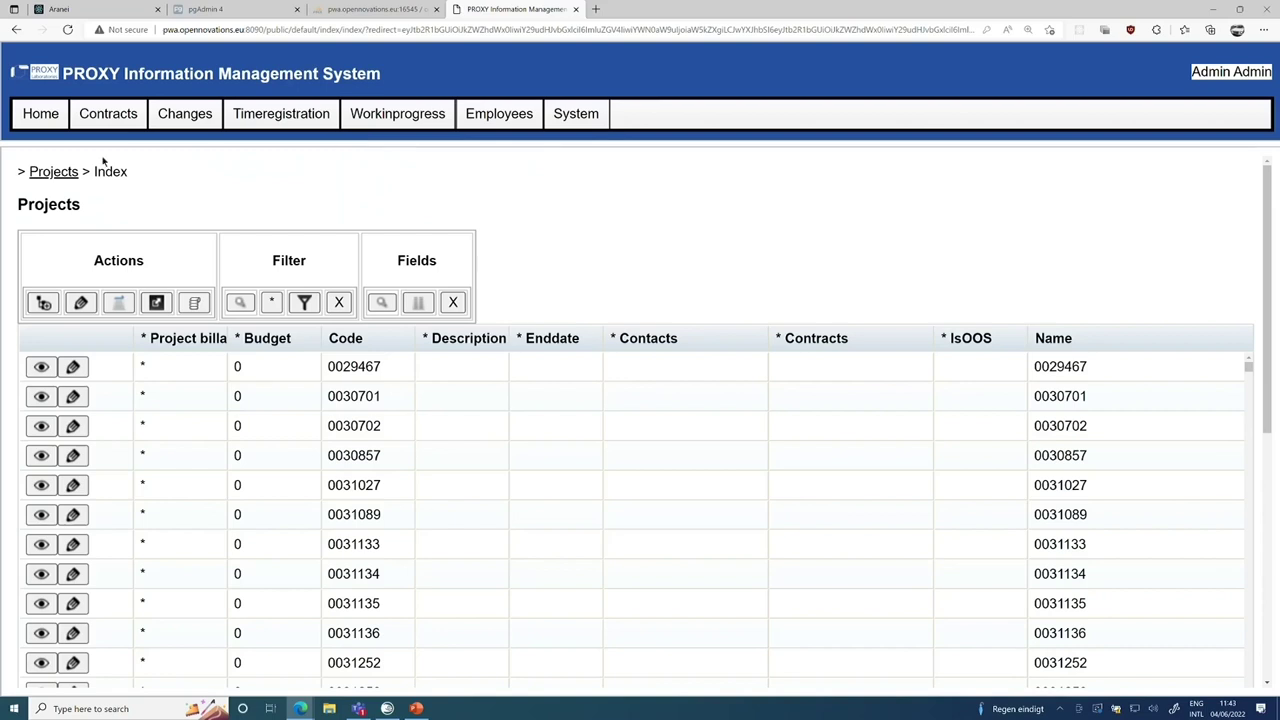
pyautogui.click(42, 368)
pyautogui.moveTo(40, 368); pyautogui.dragTo(115, 272)
pyautogui.click(131, 325)
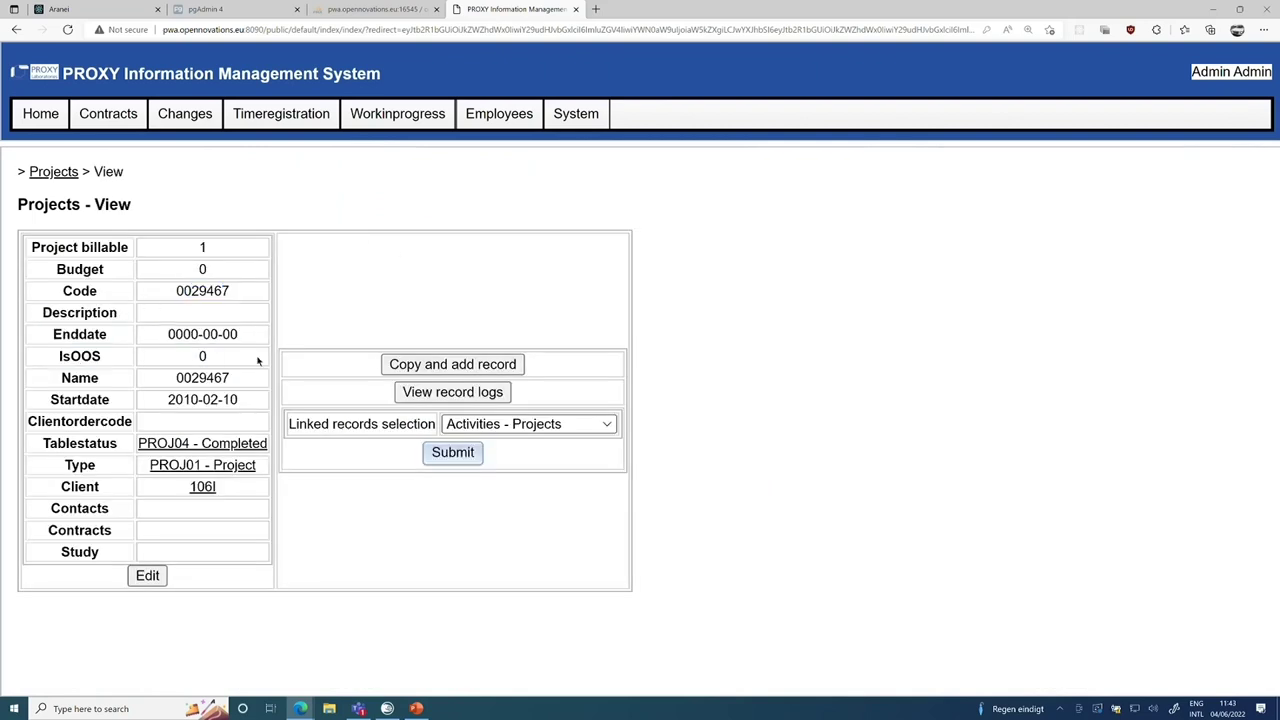
# Show the Samples - Project linked records for 0029467, which come back empty.
pyautogui.click(469, 430)
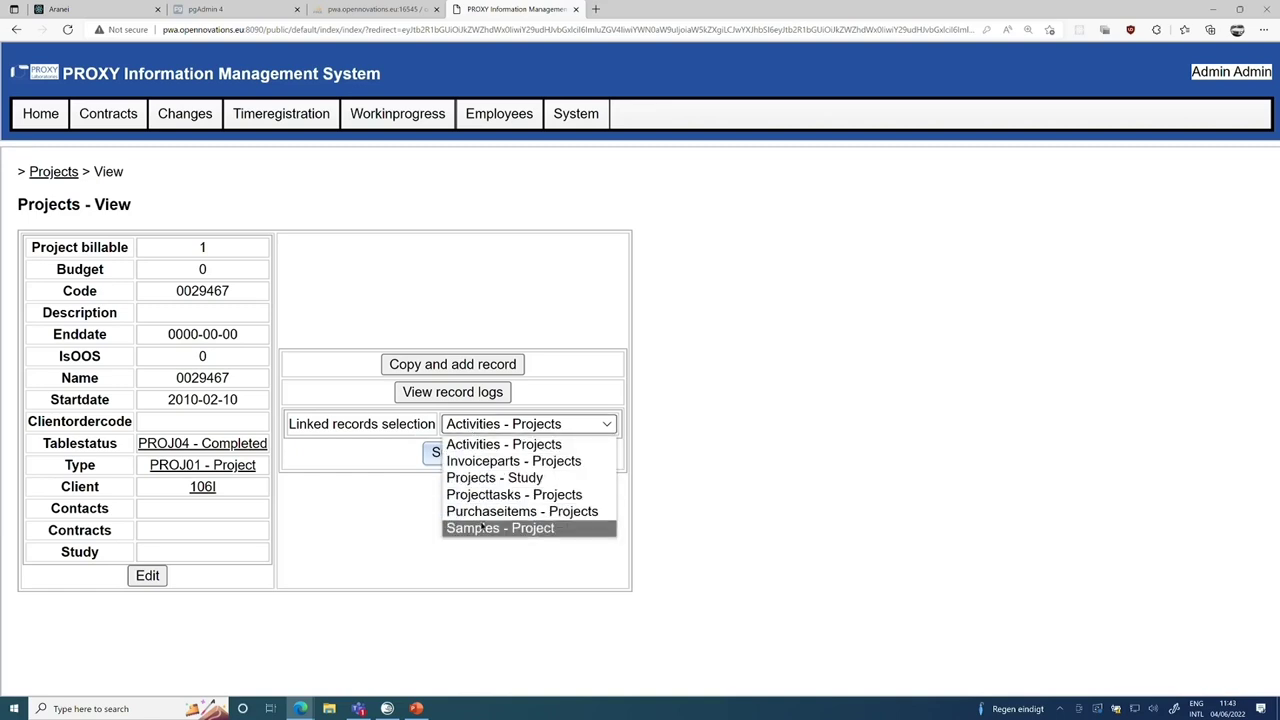
pyautogui.click(482, 527)
pyautogui.click(460, 458)
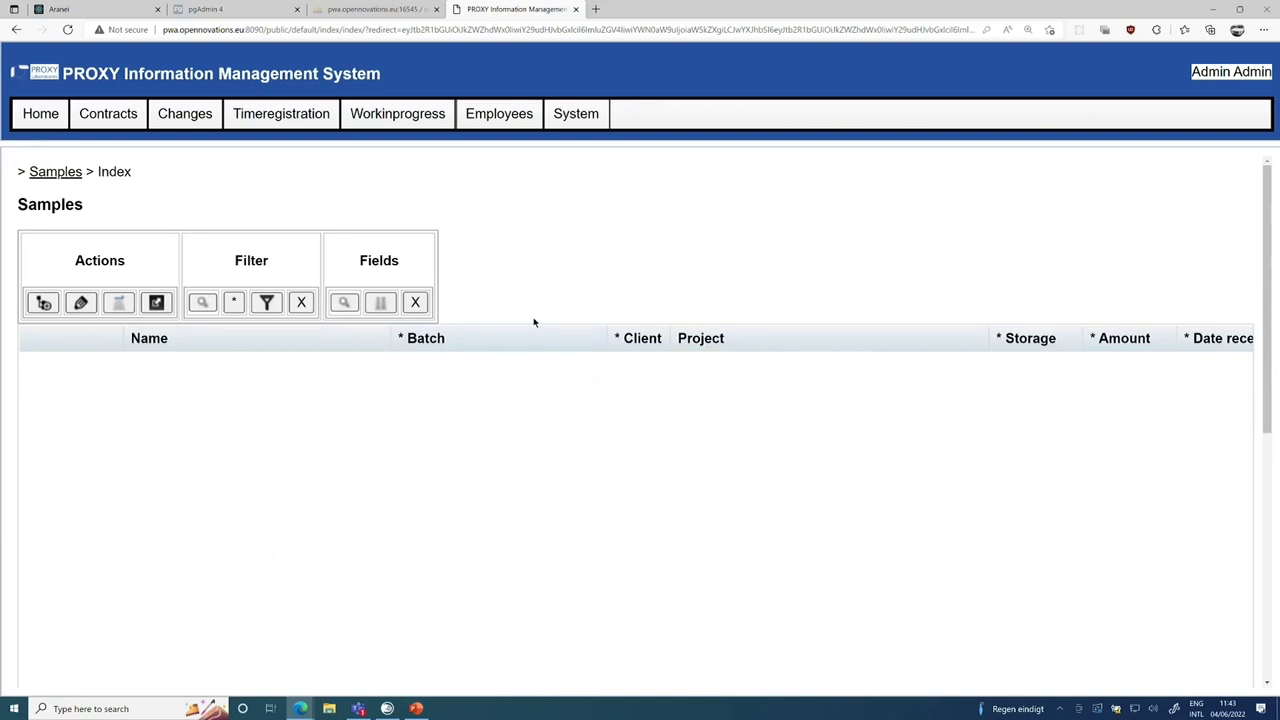
pyautogui.click(371, 117)
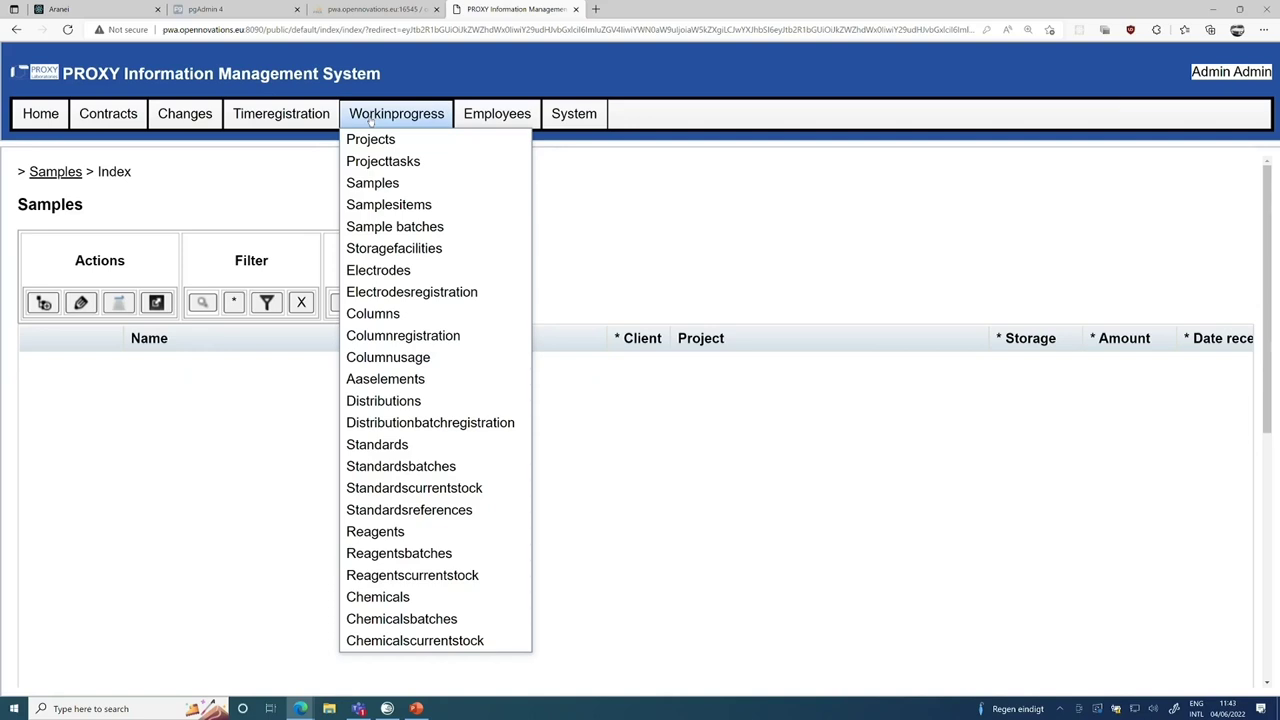
pyautogui.moveTo(275, 116)
pyautogui.moveTo(509, 120)
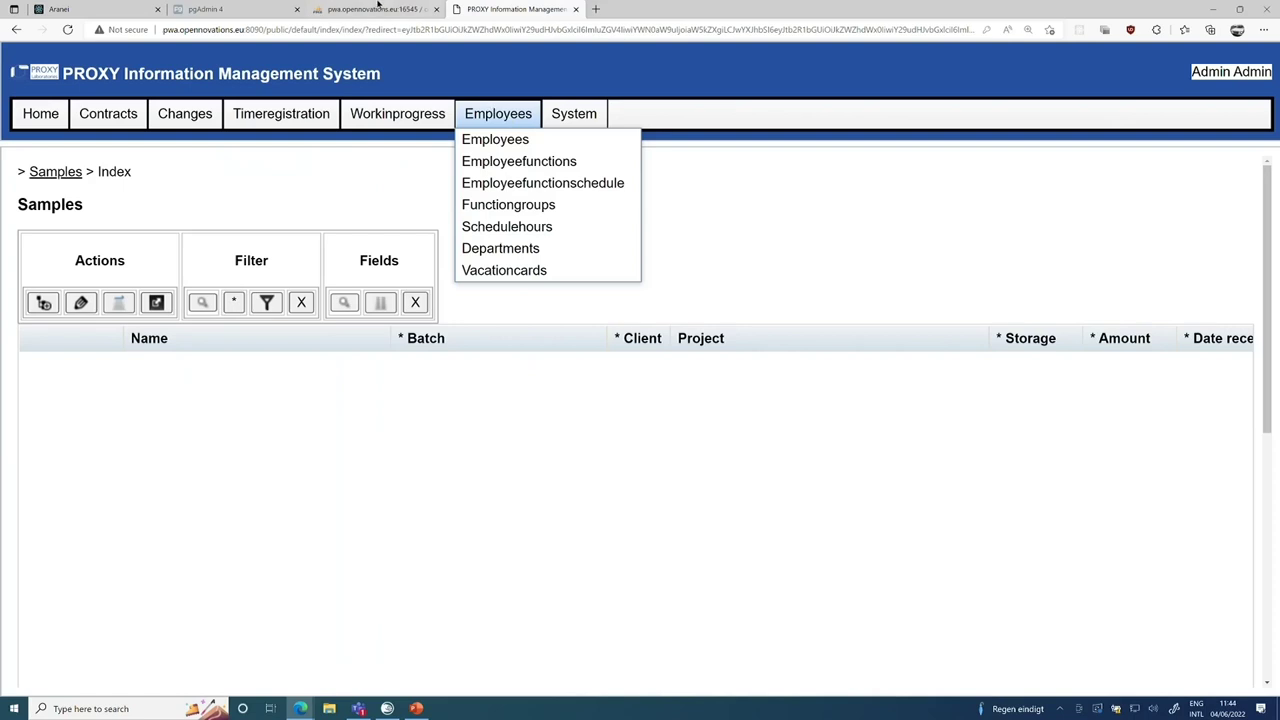
# Reload phpMyAdmin and log back in with the database password.
pyautogui.click(382, 10)
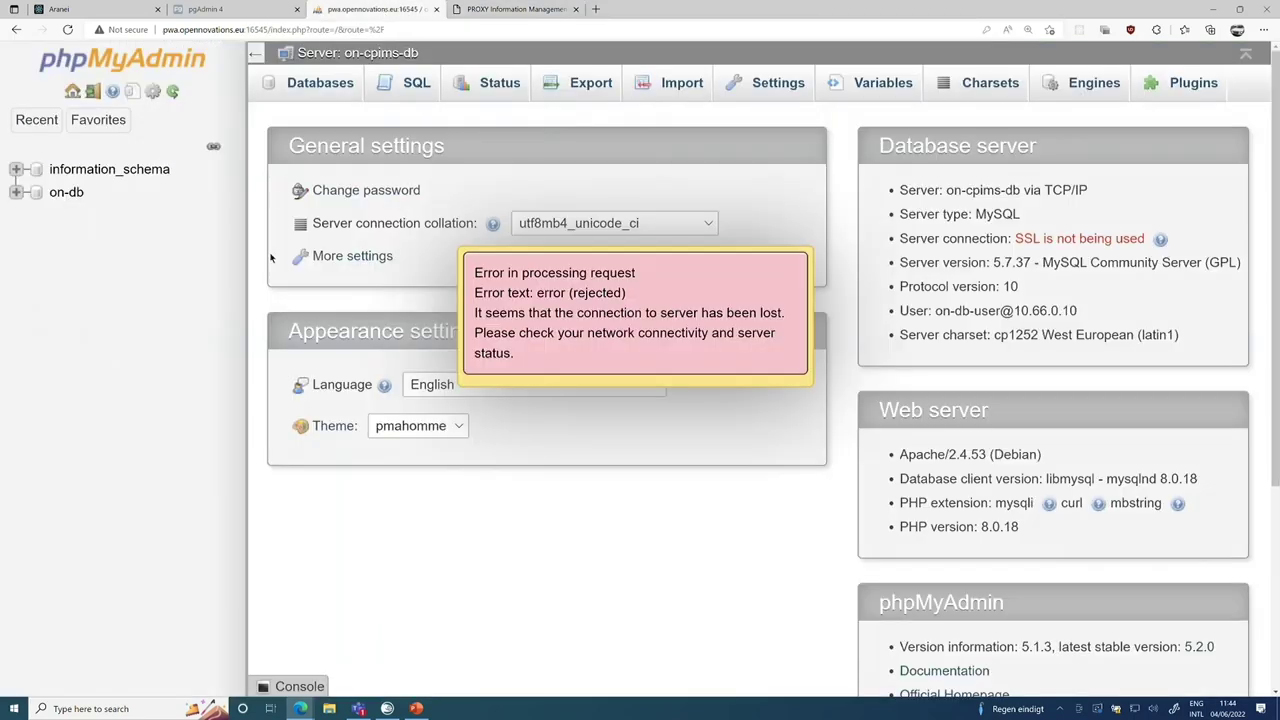
pyautogui.press('F5')
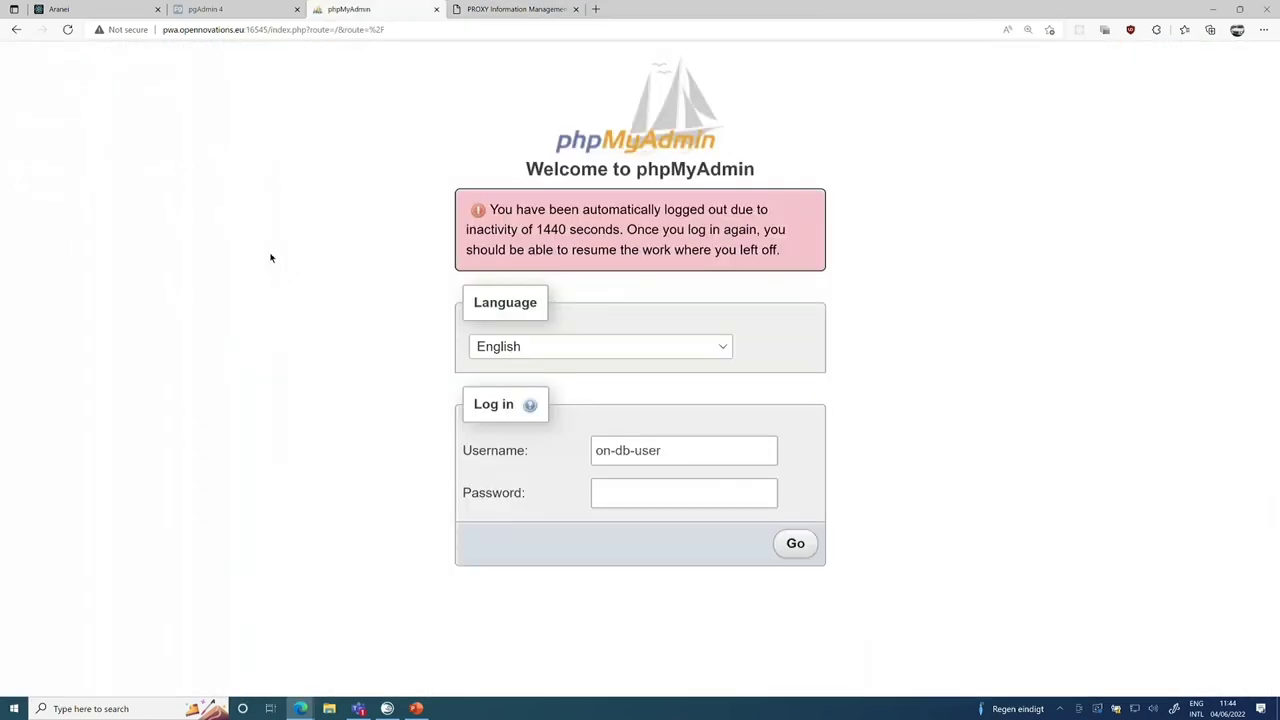
pyautogui.click(662, 483)
pyautogui.write('****')
pyautogui.press('Return')
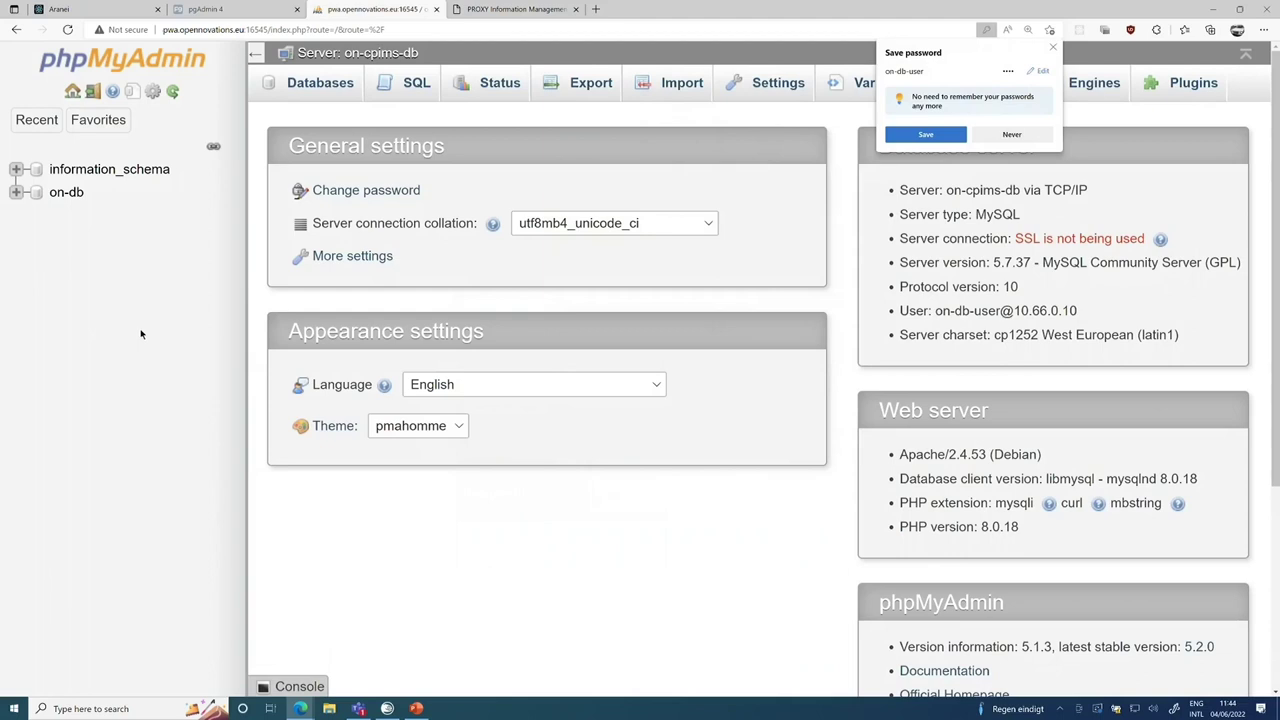
# Browse the on-db mis_projects table, showing 47481 rows starting with project 0029467.
pyautogui.click(16, 192)
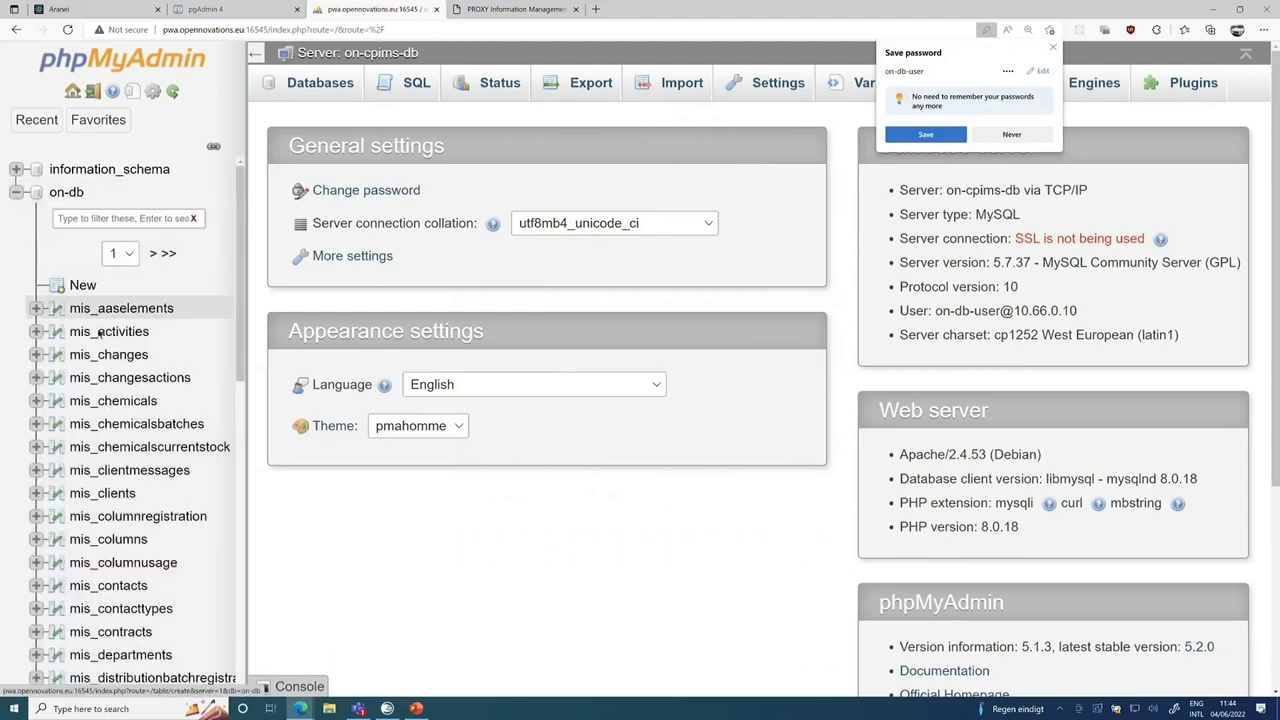
pyautogui.scroll(-1, 148, 333)
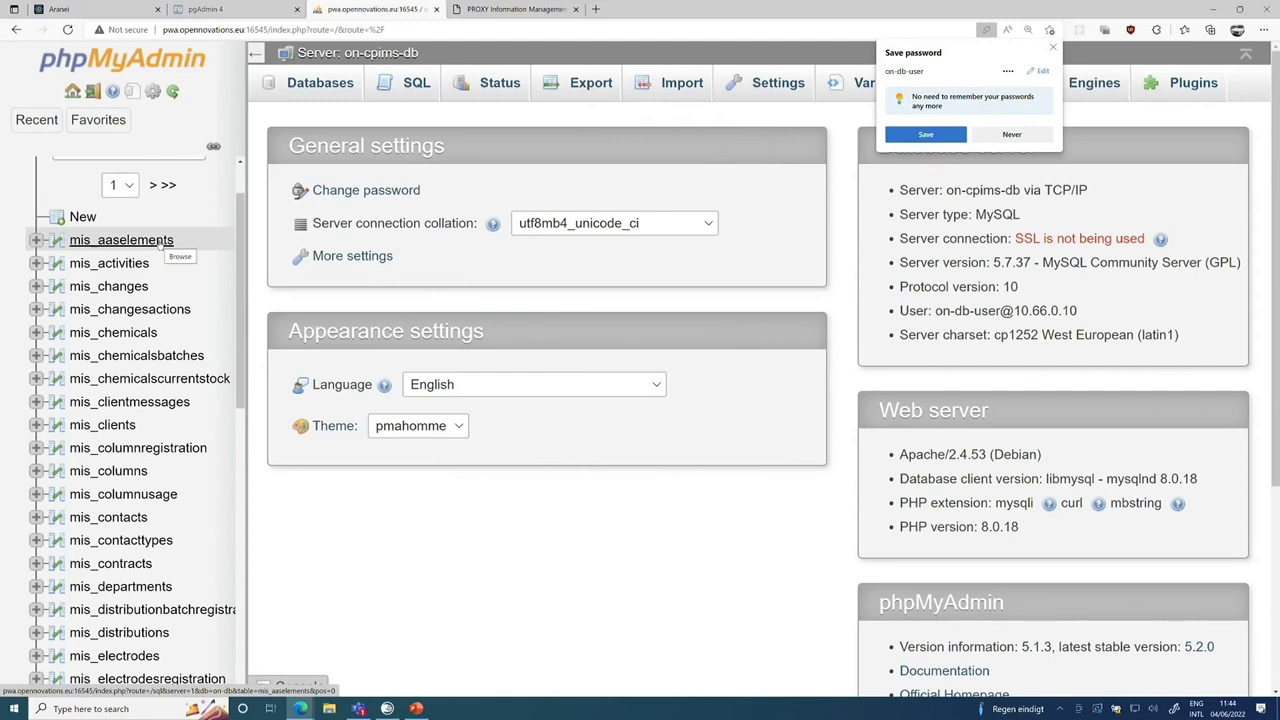
pyautogui.scroll(-5, 160, 245)
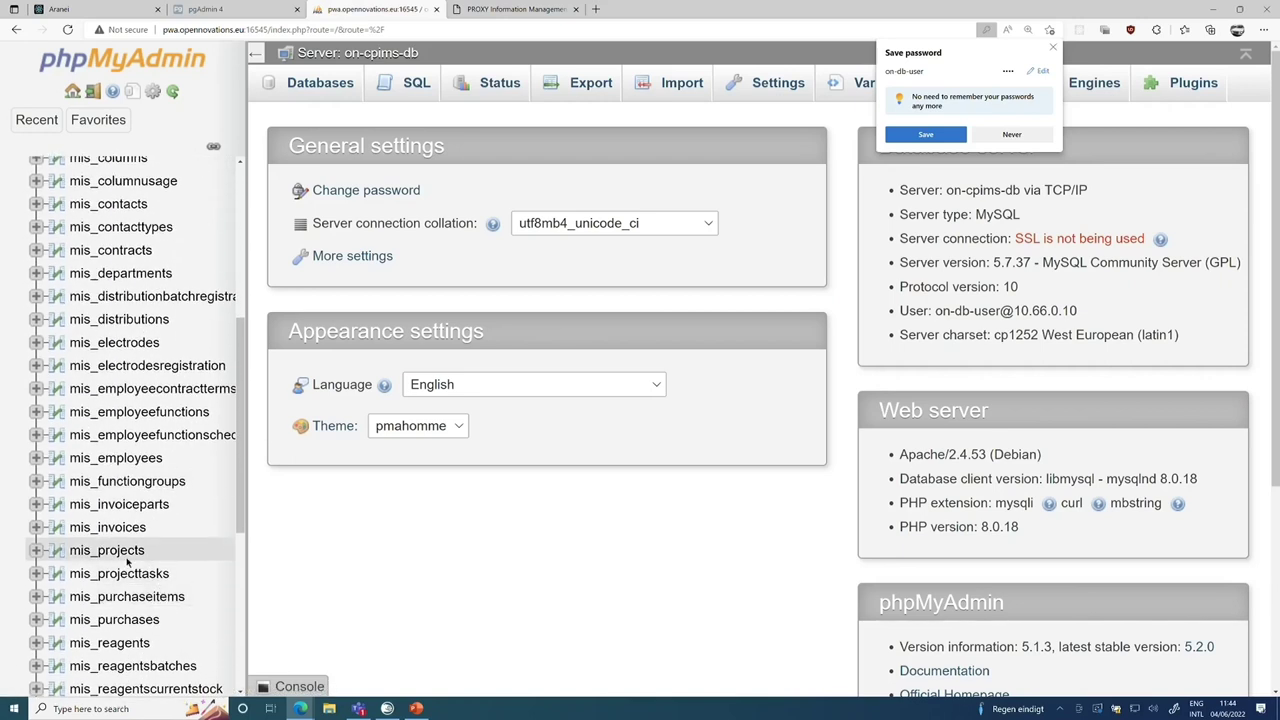
pyautogui.click(120, 552)
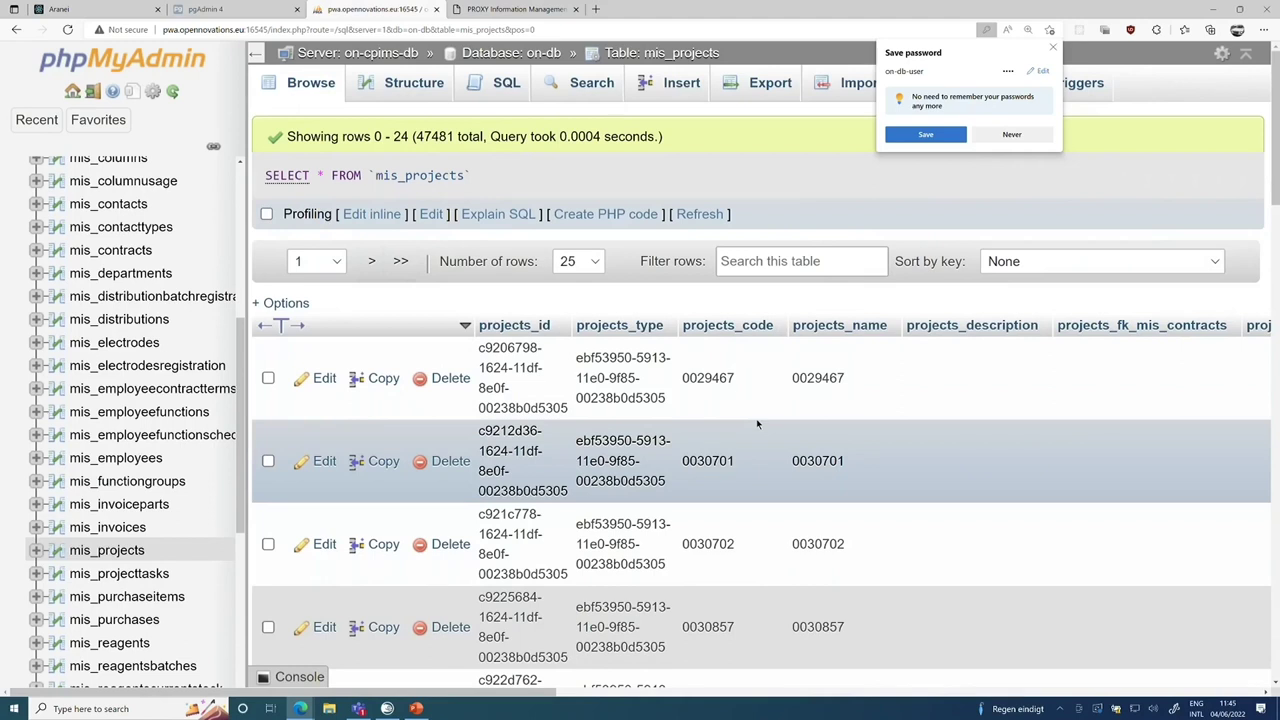
pyautogui.click(222, 10)
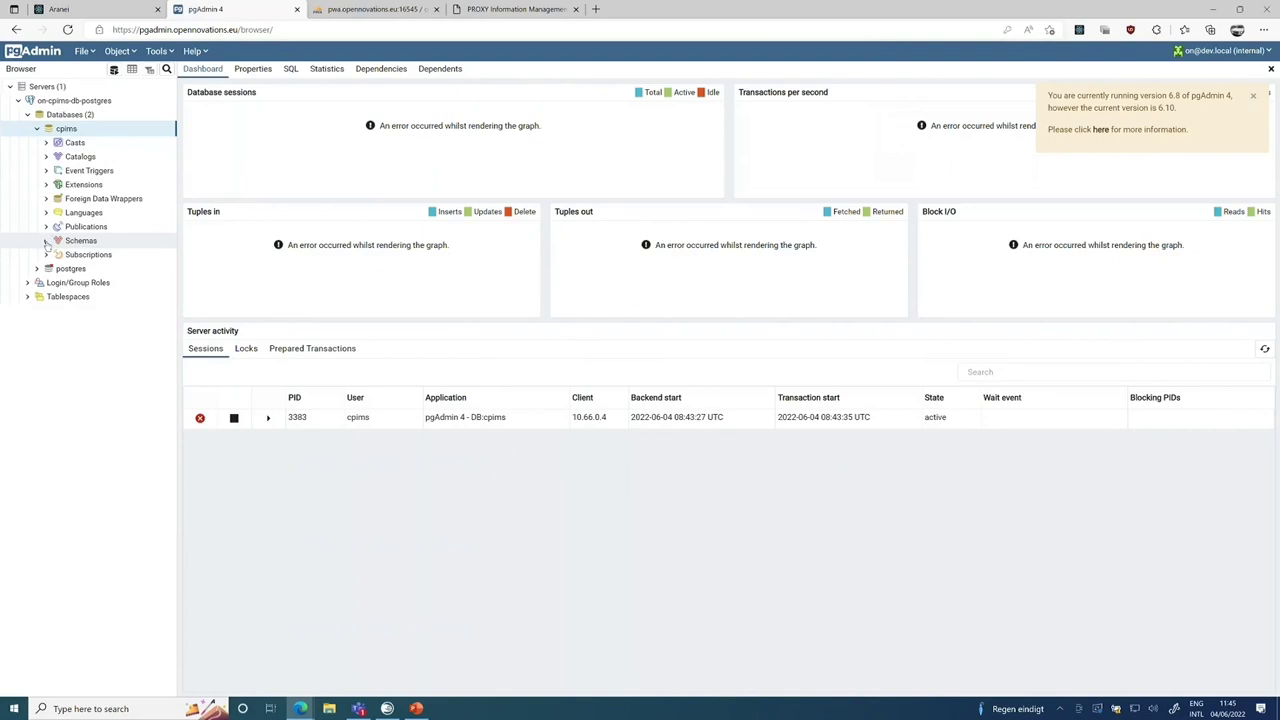
# Reload pgAdmin 4 and log in again.
pyautogui.press('F5')
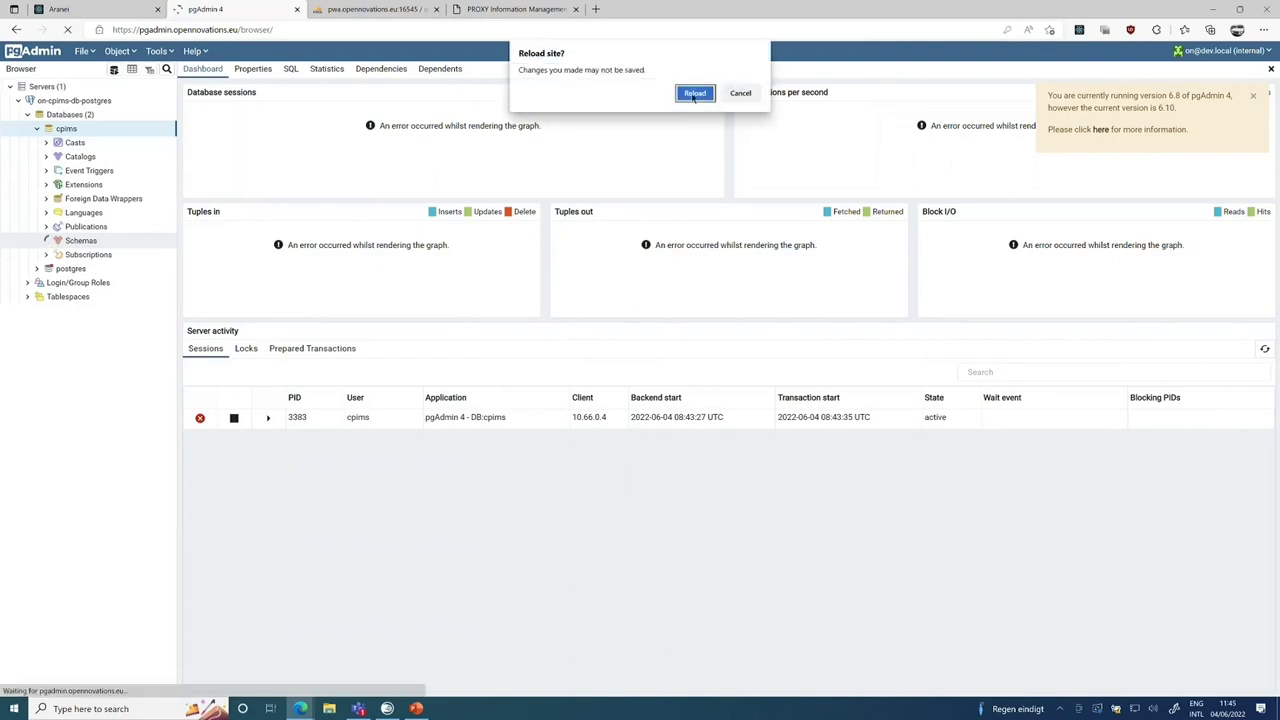
pyautogui.click(694, 93)
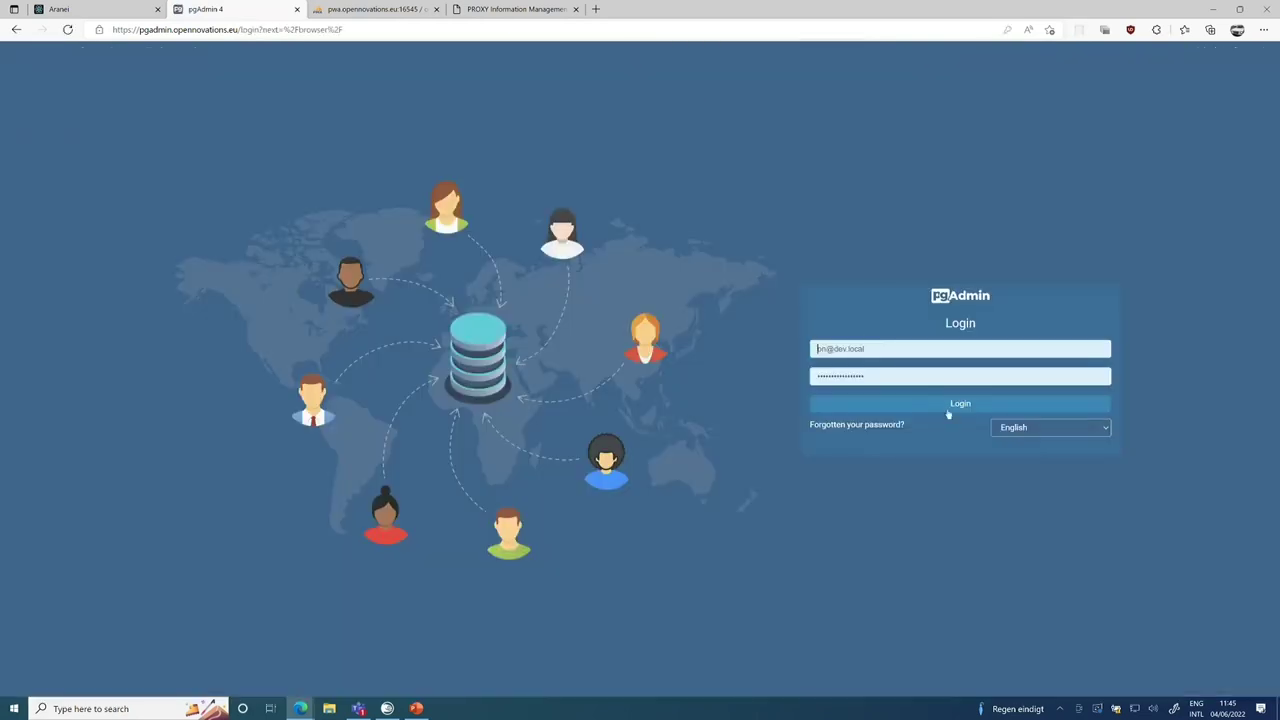
pyautogui.click(950, 408)
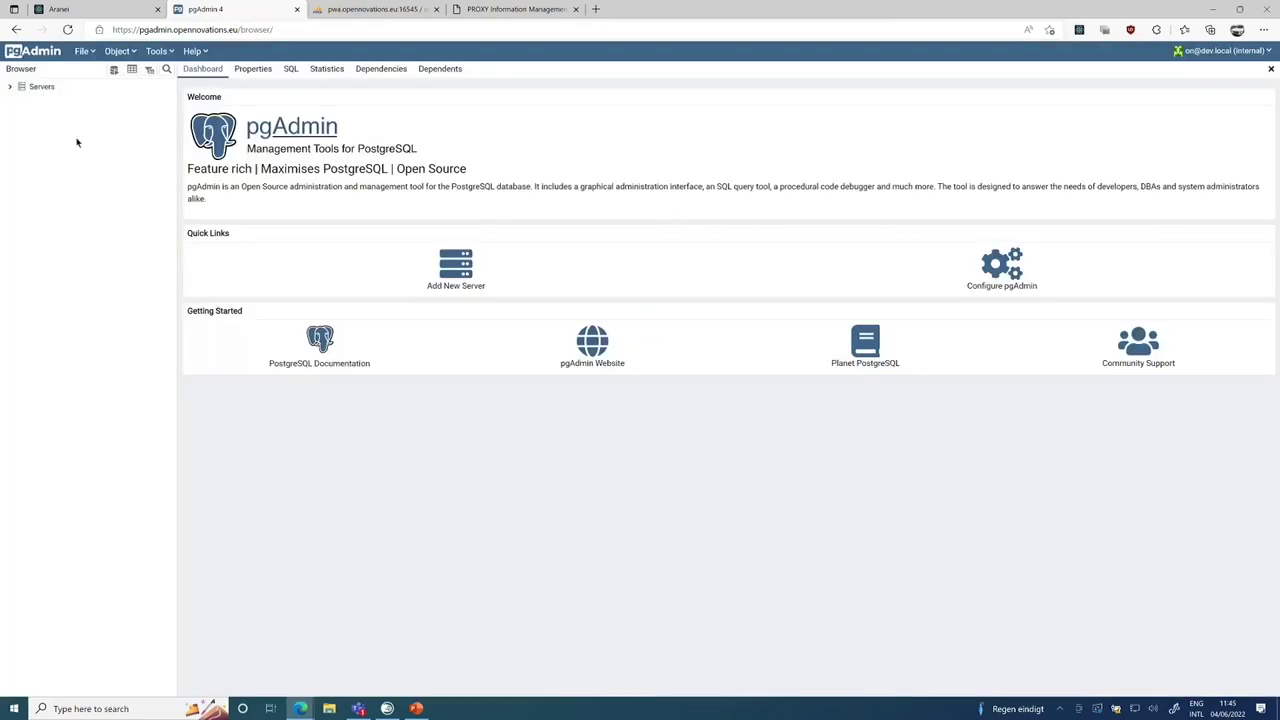
# Connect to the on-cpims-db-postgres server and expand the cpims schemas down to mis.
pyautogui.click(10, 87)
pyautogui.click(33, 104)
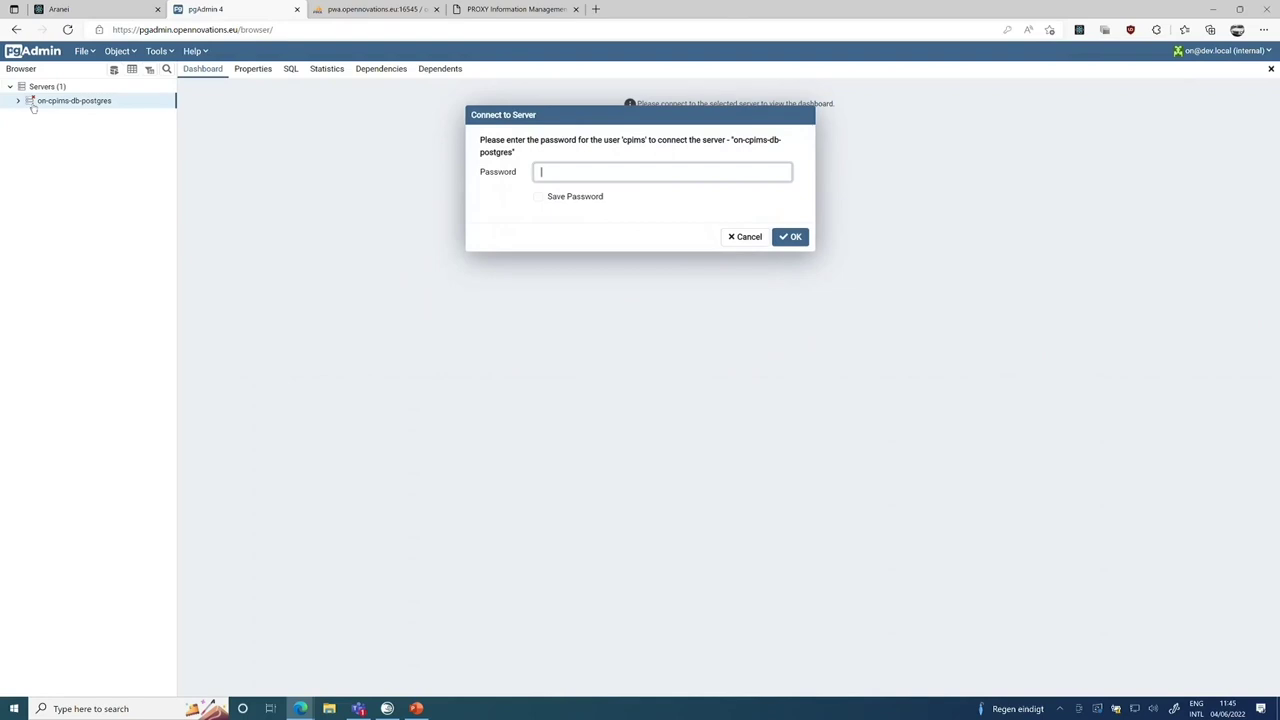
pyautogui.write('****')
pyautogui.press('Return')
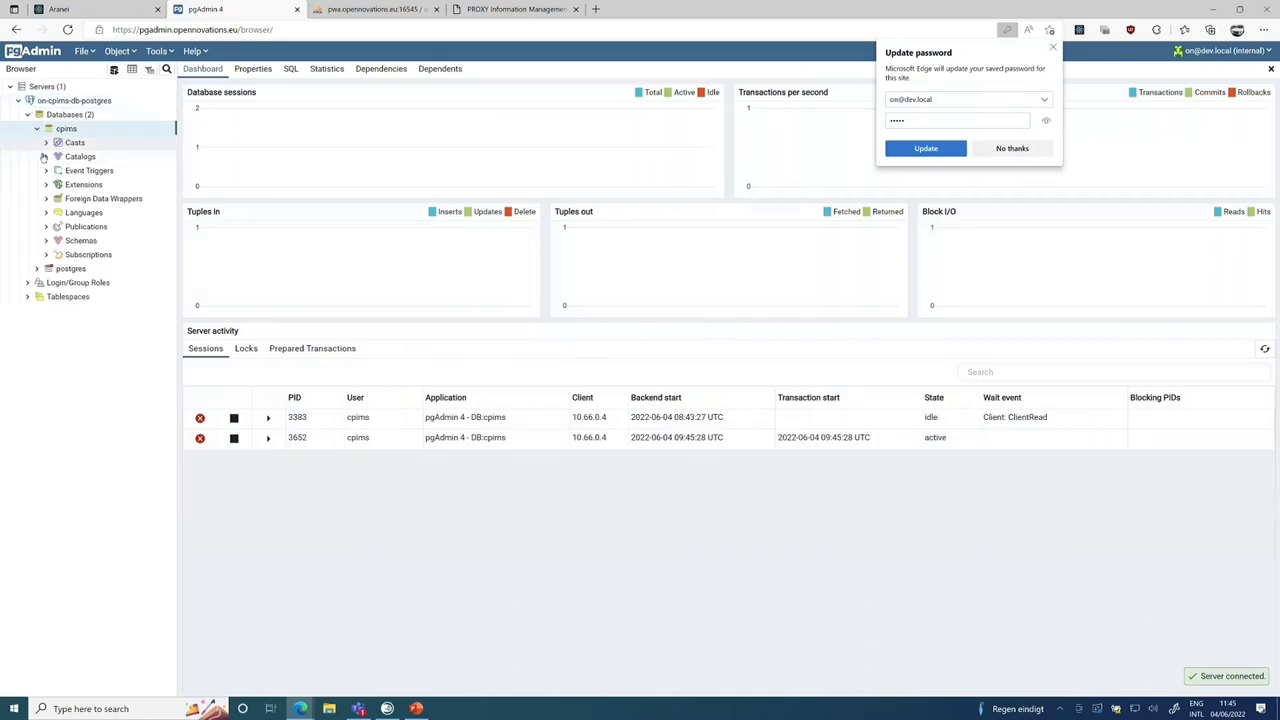
pyautogui.click(45, 240)
pyautogui.click(56, 283)
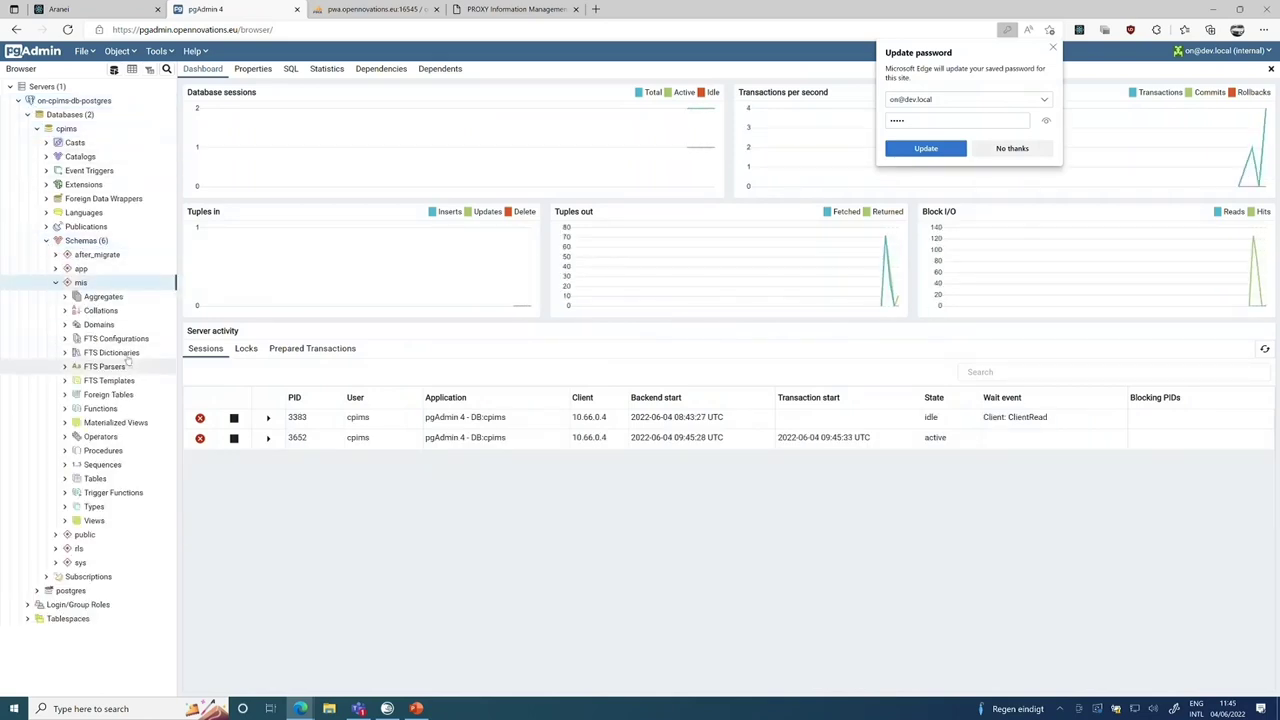
# List the mis schema's 52 tables and generate a CREATE Script for the projects table.
pyautogui.click(65, 479)
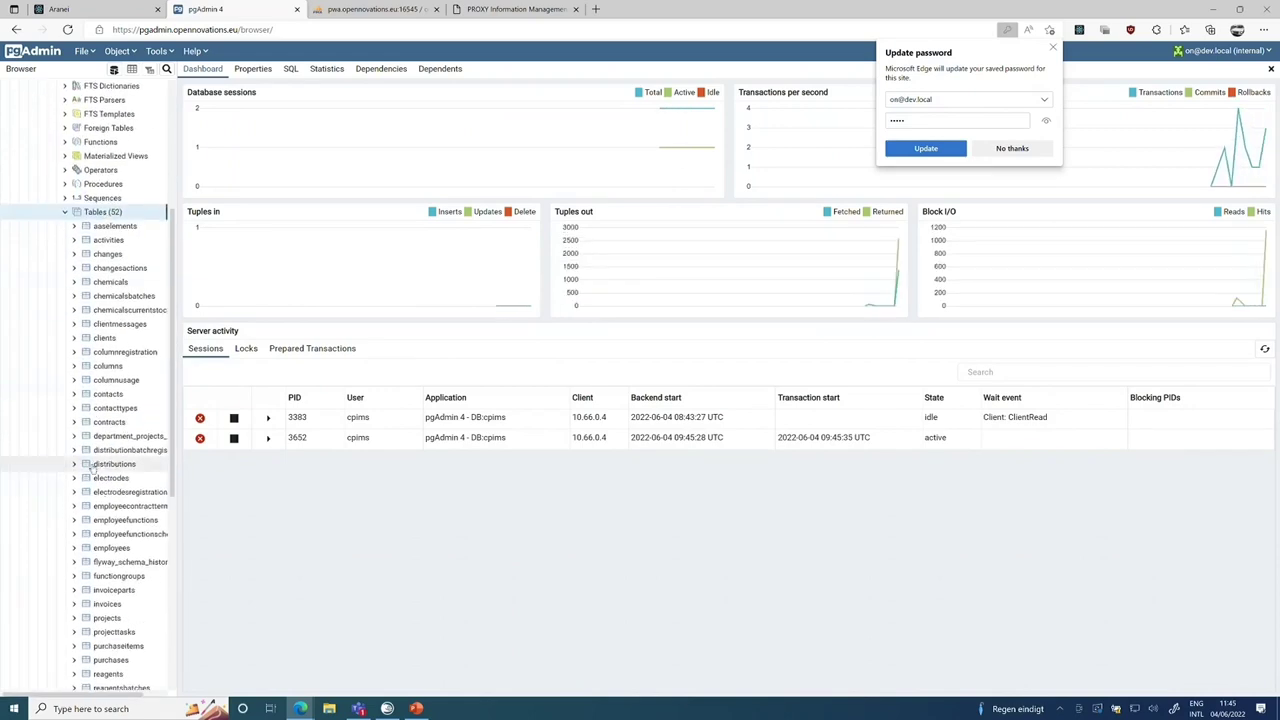
pyautogui.click(92, 466)
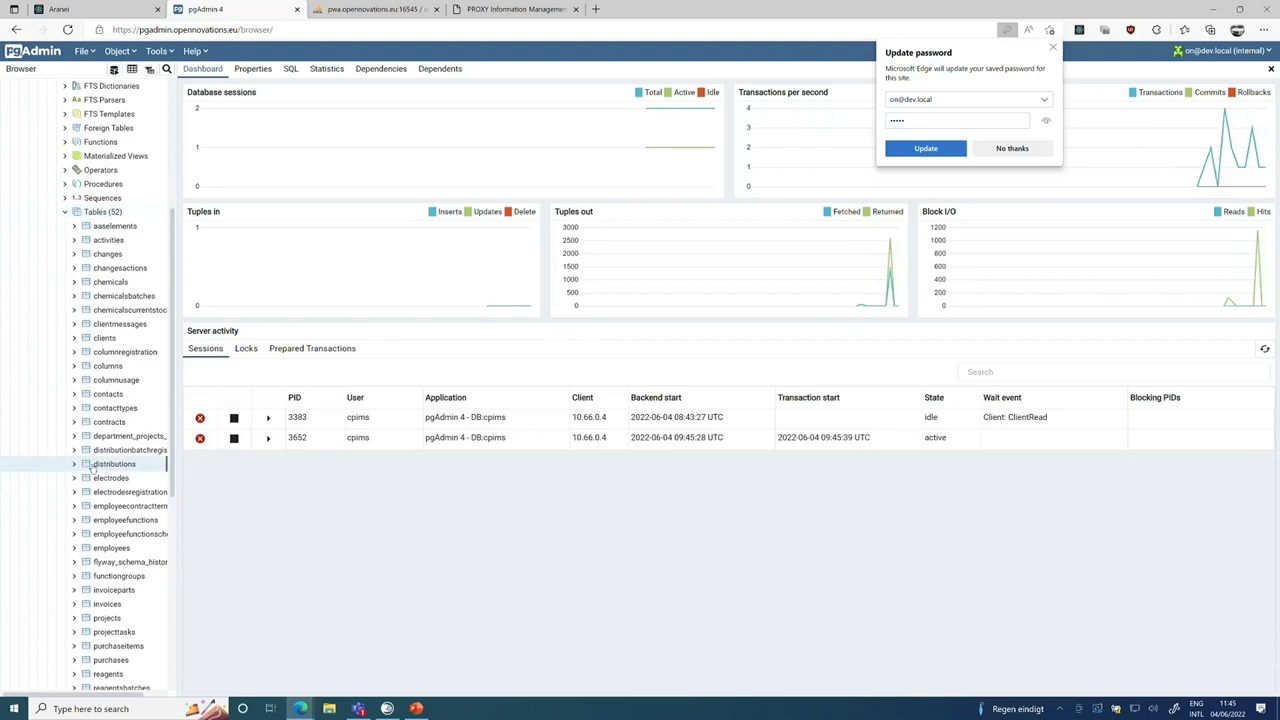
pyautogui.rightClick(108, 618)
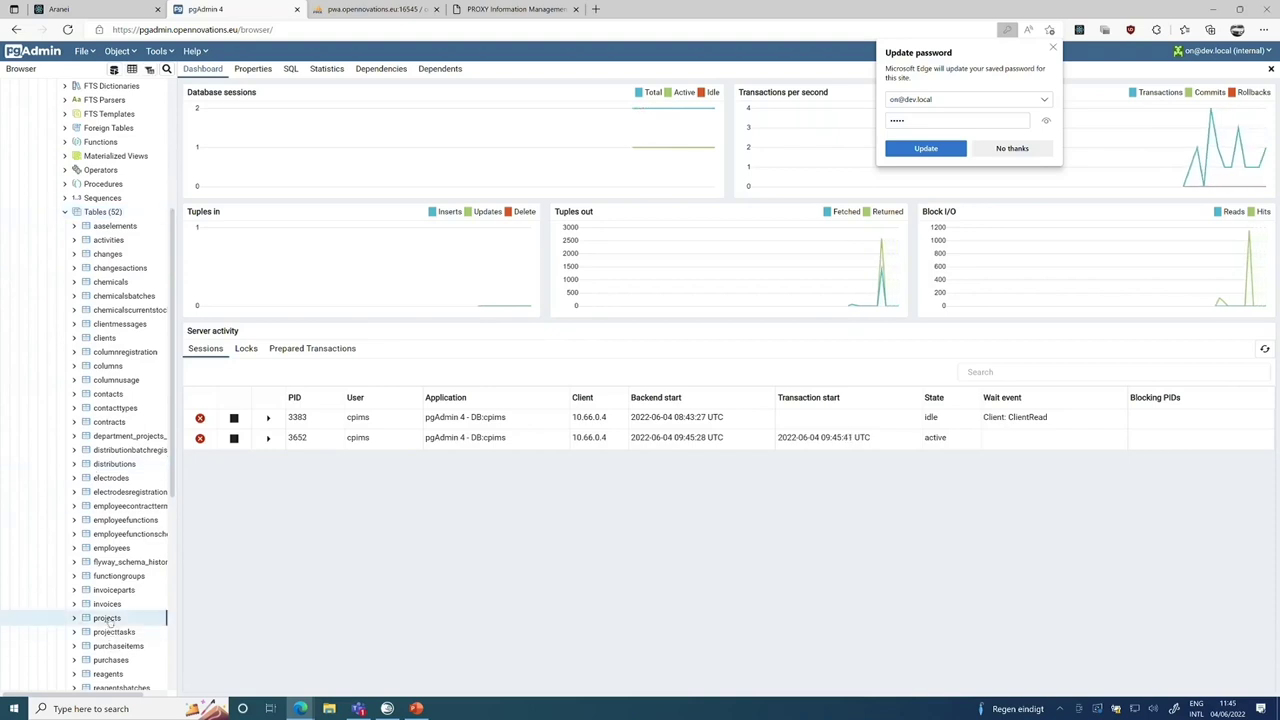
pyautogui.moveTo(162, 515)
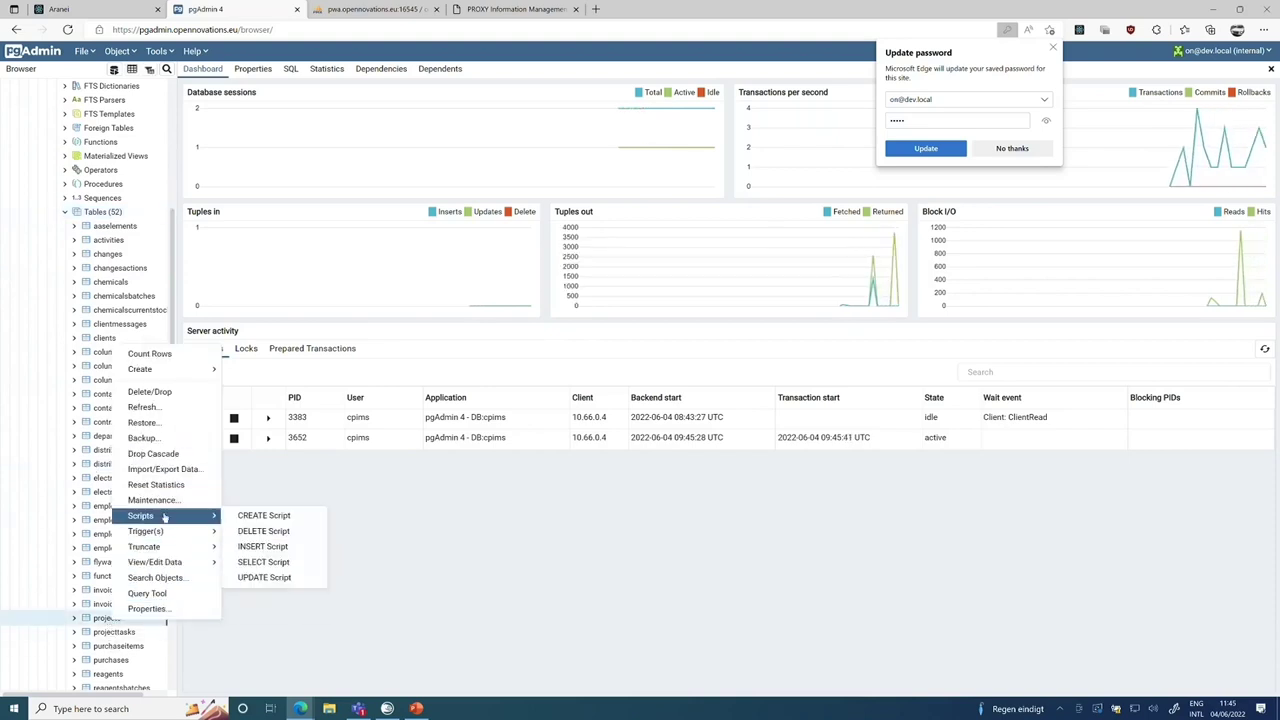
pyautogui.click(238, 515)
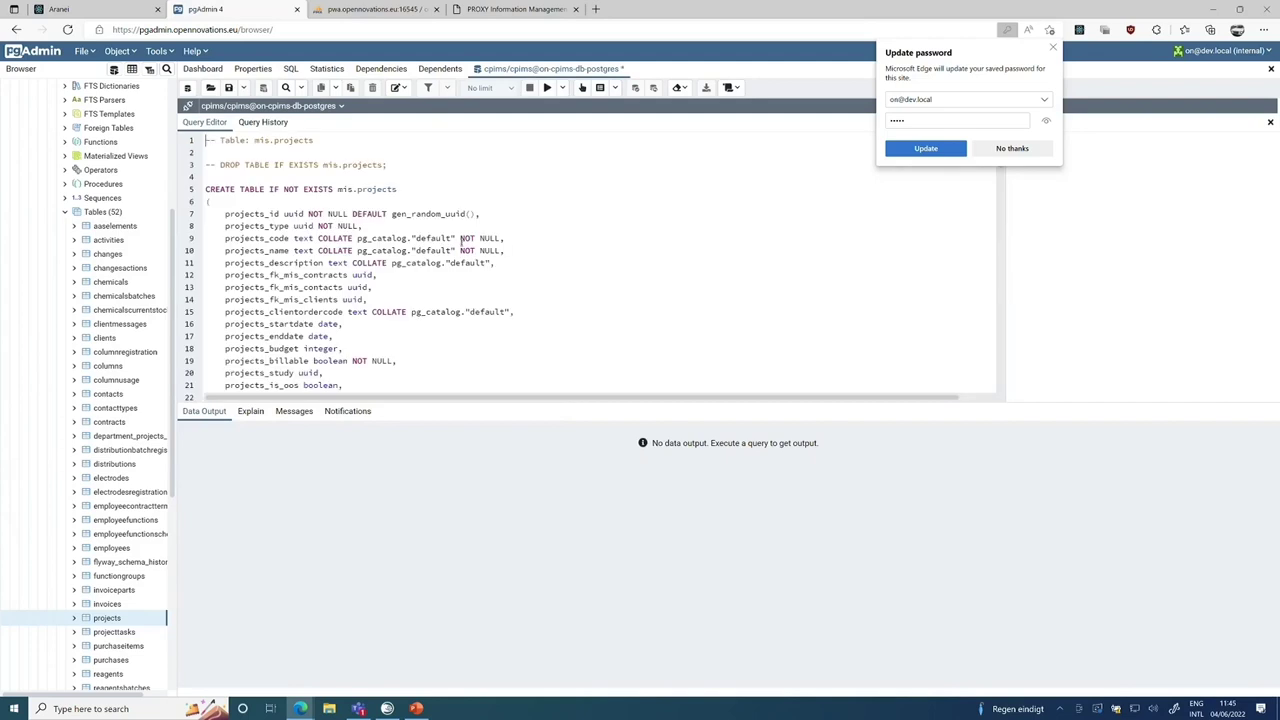
# Select lines 7–22 of the script, projects_id through projects_fk_sys_tablestatus.
pyautogui.scroll(-2, 492, 310)
pyautogui.moveTo(432, 329); pyautogui.dragTo(190, 152)
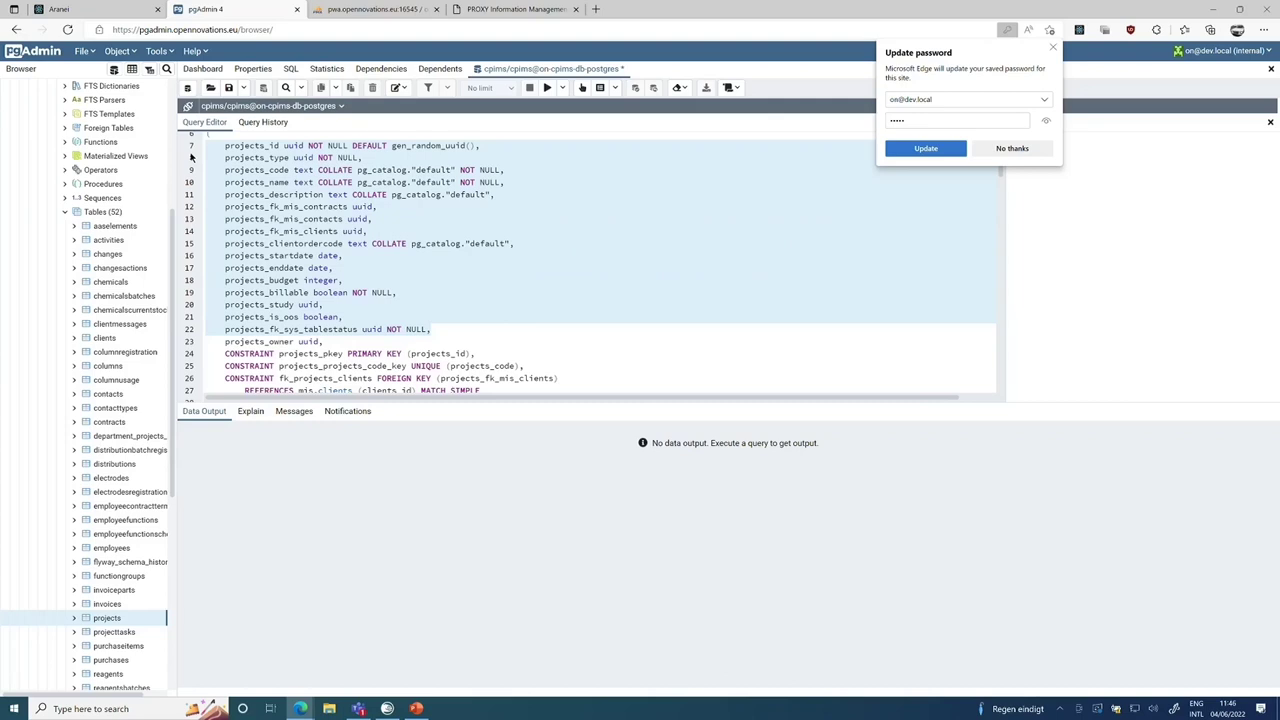
# In Aranei, open the edit form of the first project, 0067254, and scroll through it.
pyautogui.click(82, 9)
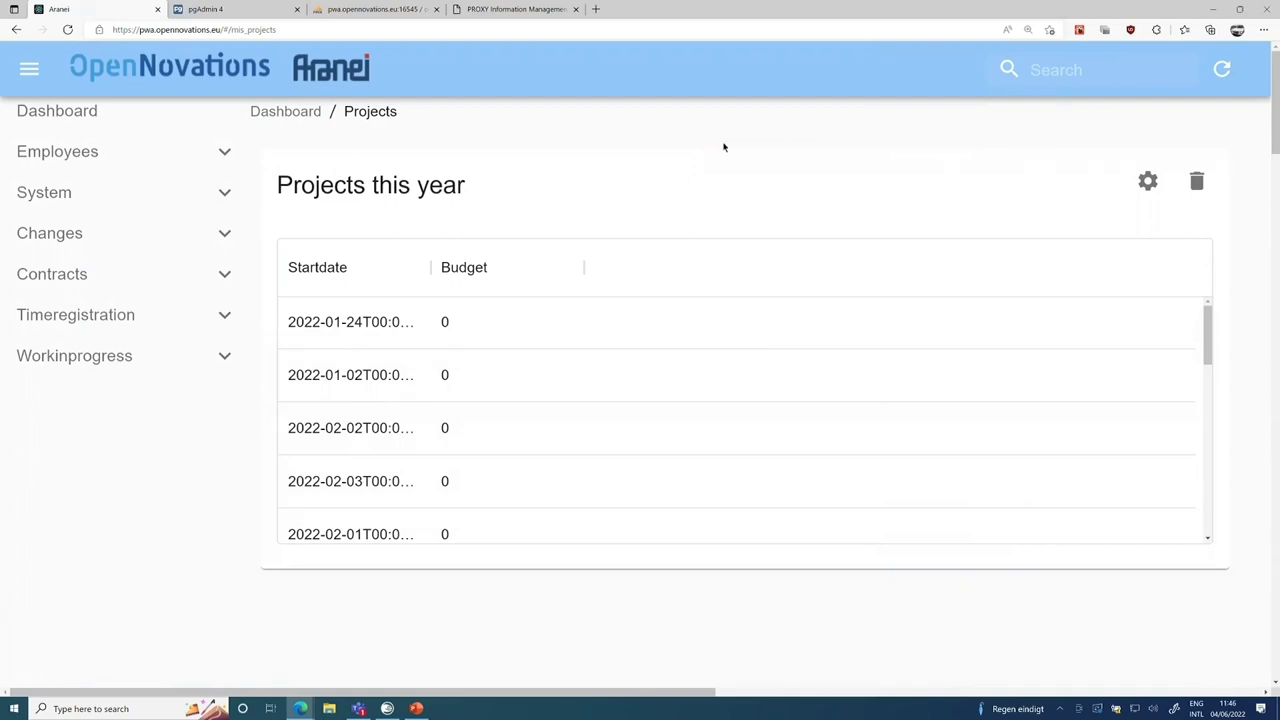
pyautogui.scroll(-8, 1248, 274)
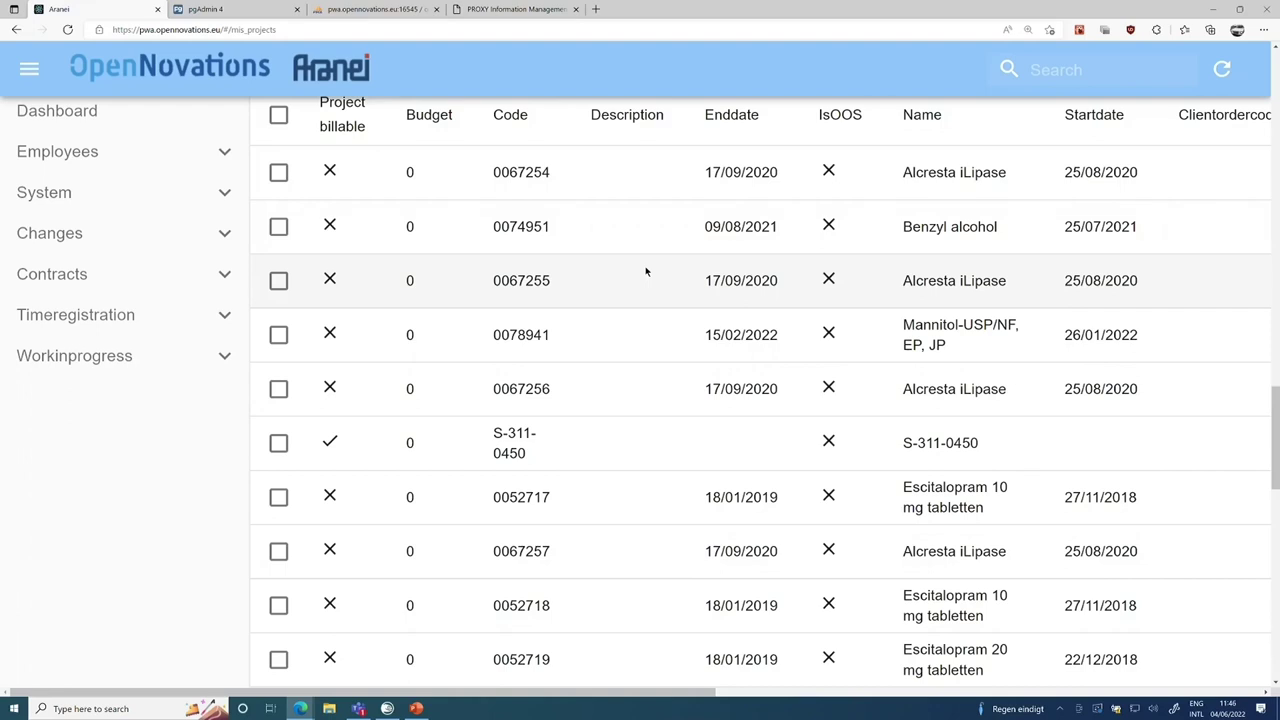
pyautogui.hscroll(10, 645, 271)
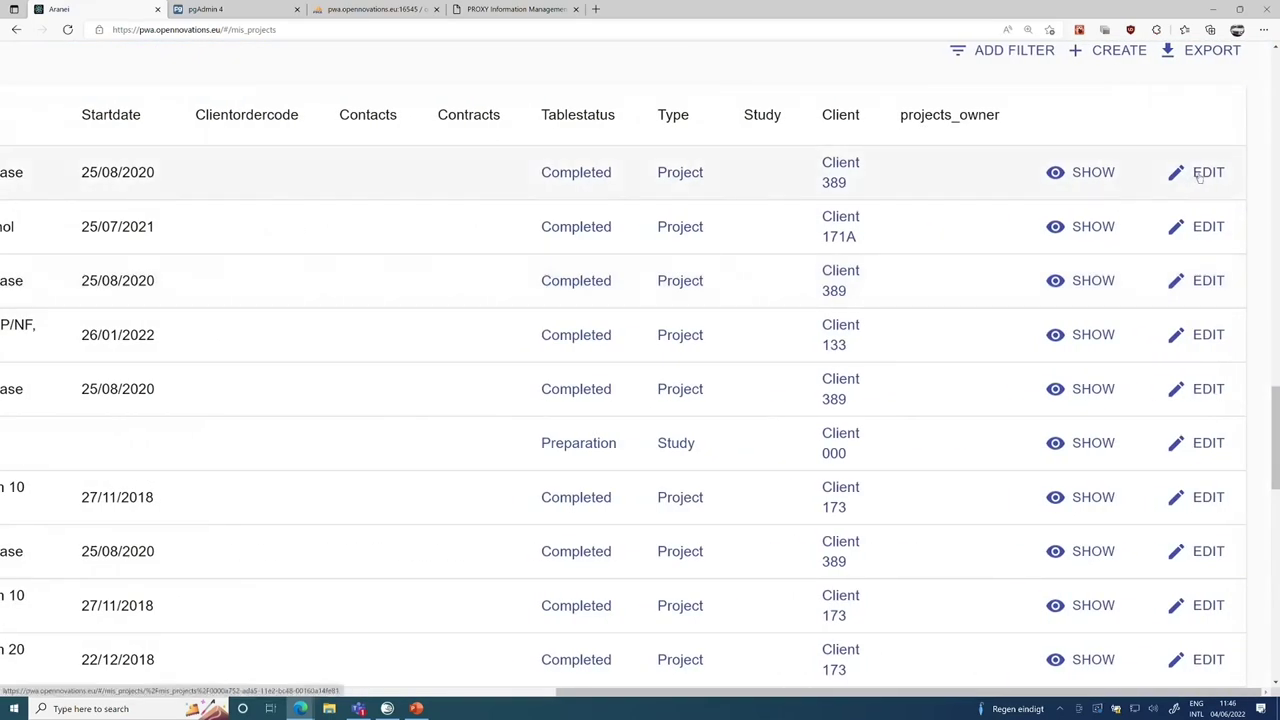
pyautogui.click(1199, 176)
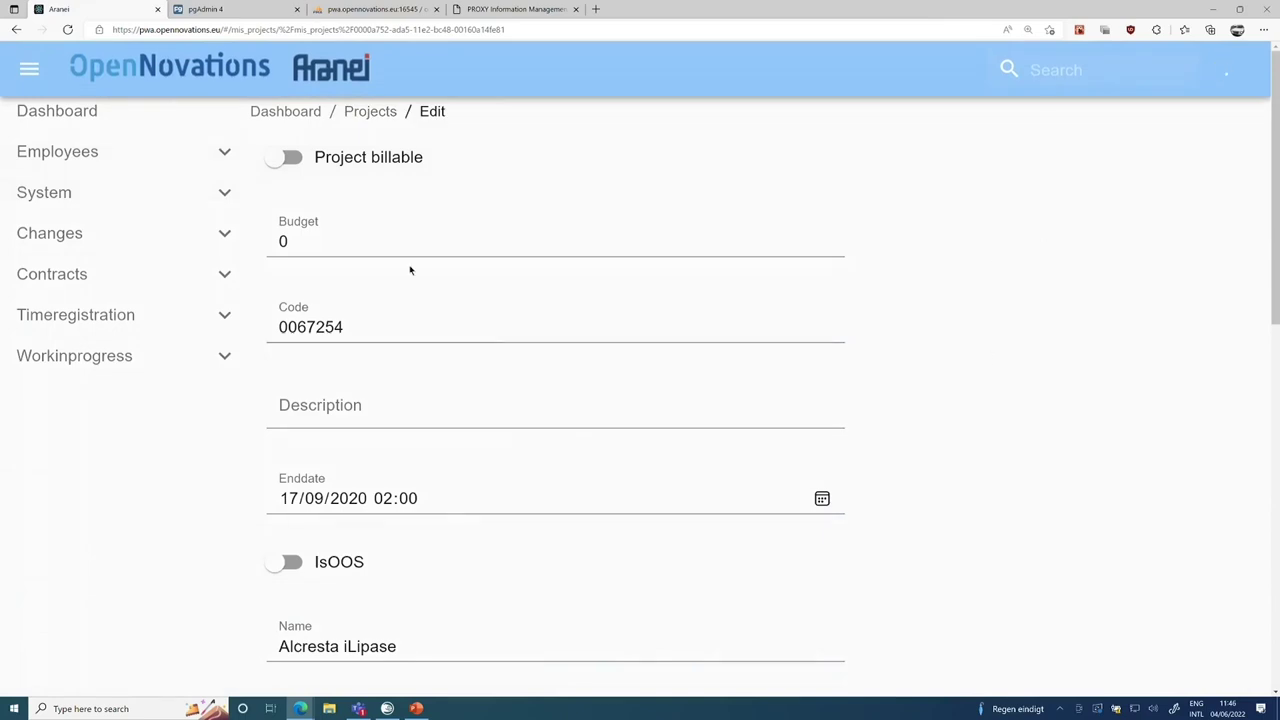
pyautogui.scroll(-1, 867, 403)
pyautogui.scroll(-4, 867, 403)
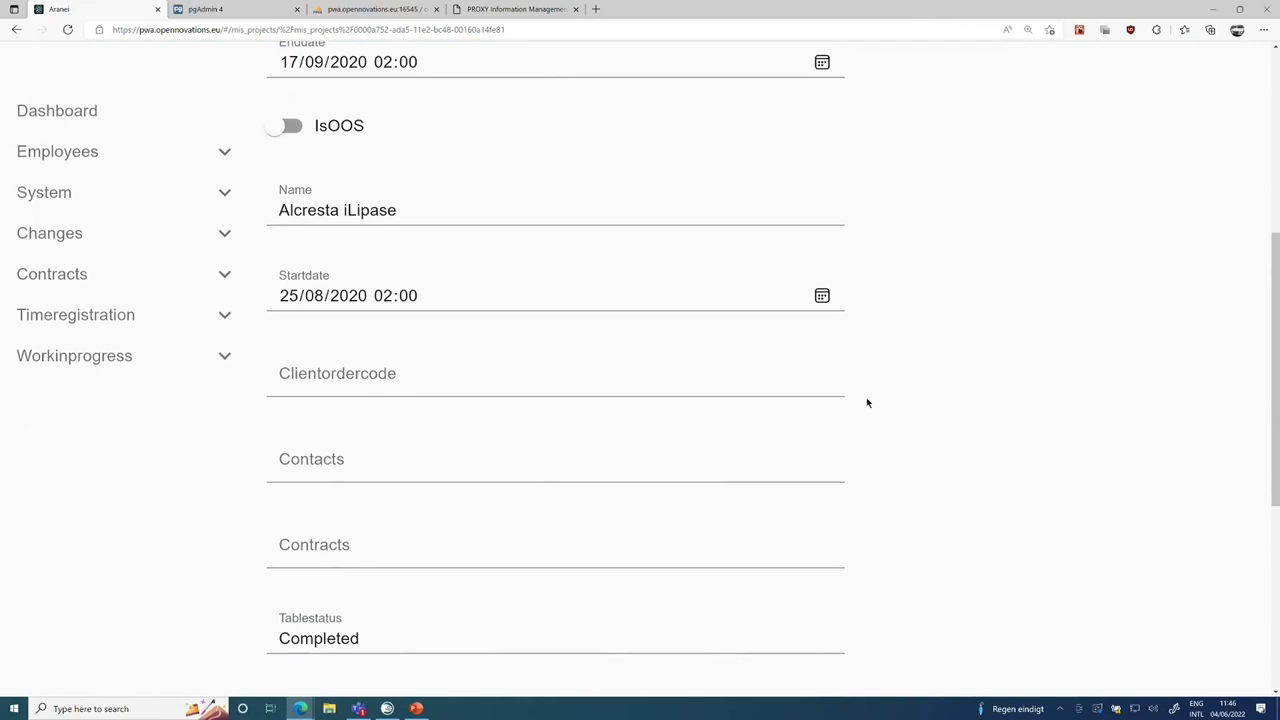
pyautogui.scroll(3, 867, 403)
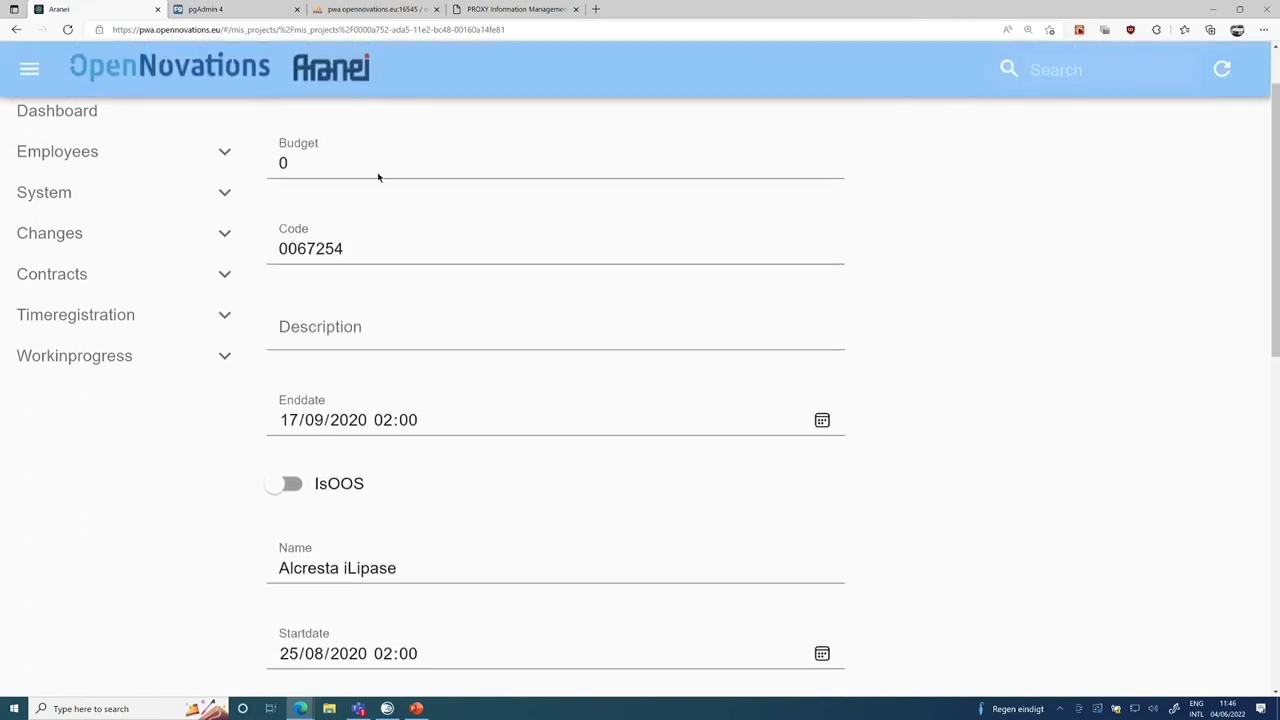
# Return to the Aranei projects list and scroll across to the projects_owner column.
pyautogui.click(16, 29)
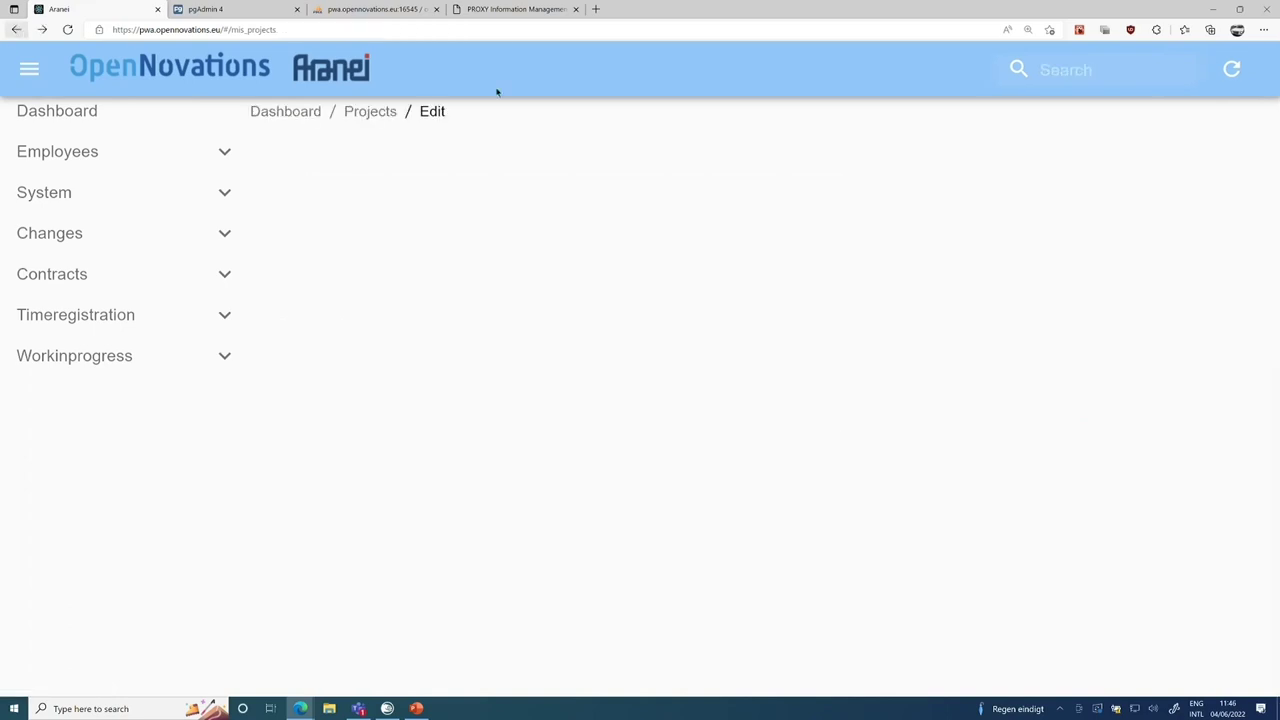
pyautogui.hscroll(5, 938, 350)
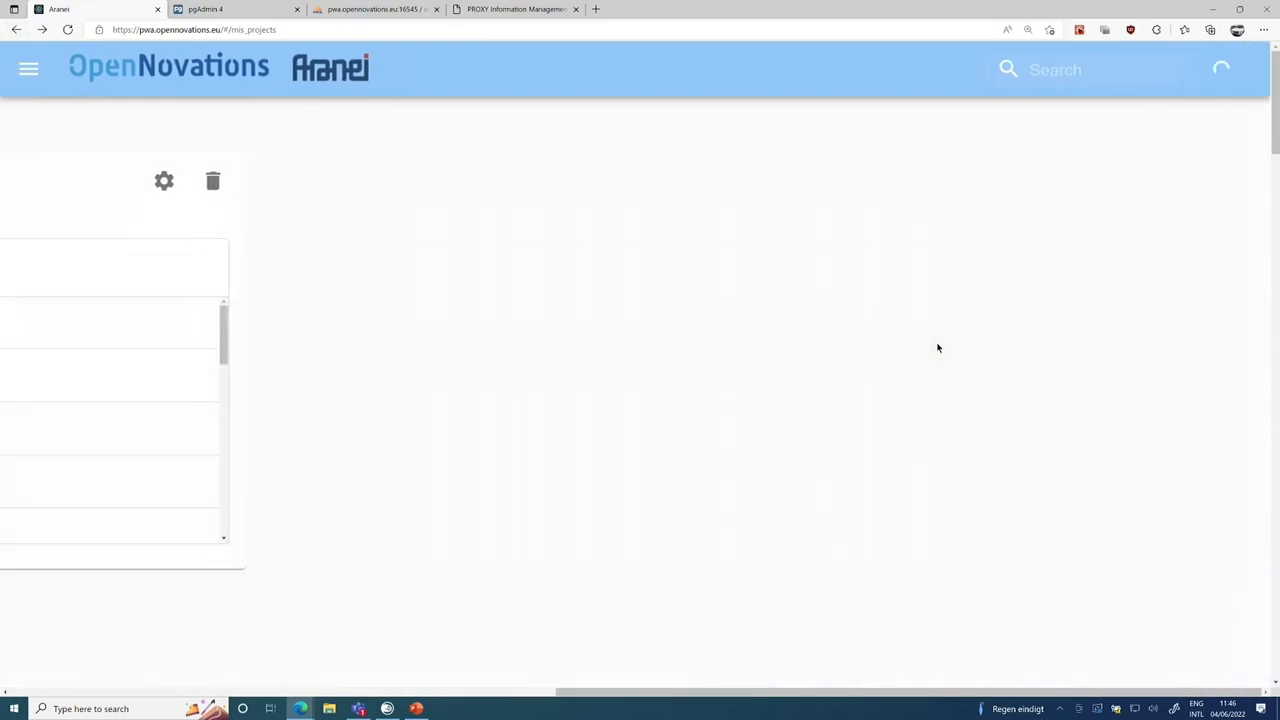
pyautogui.scroll(-5, 535, 494)
pyautogui.scroll(-5, 535, 500)
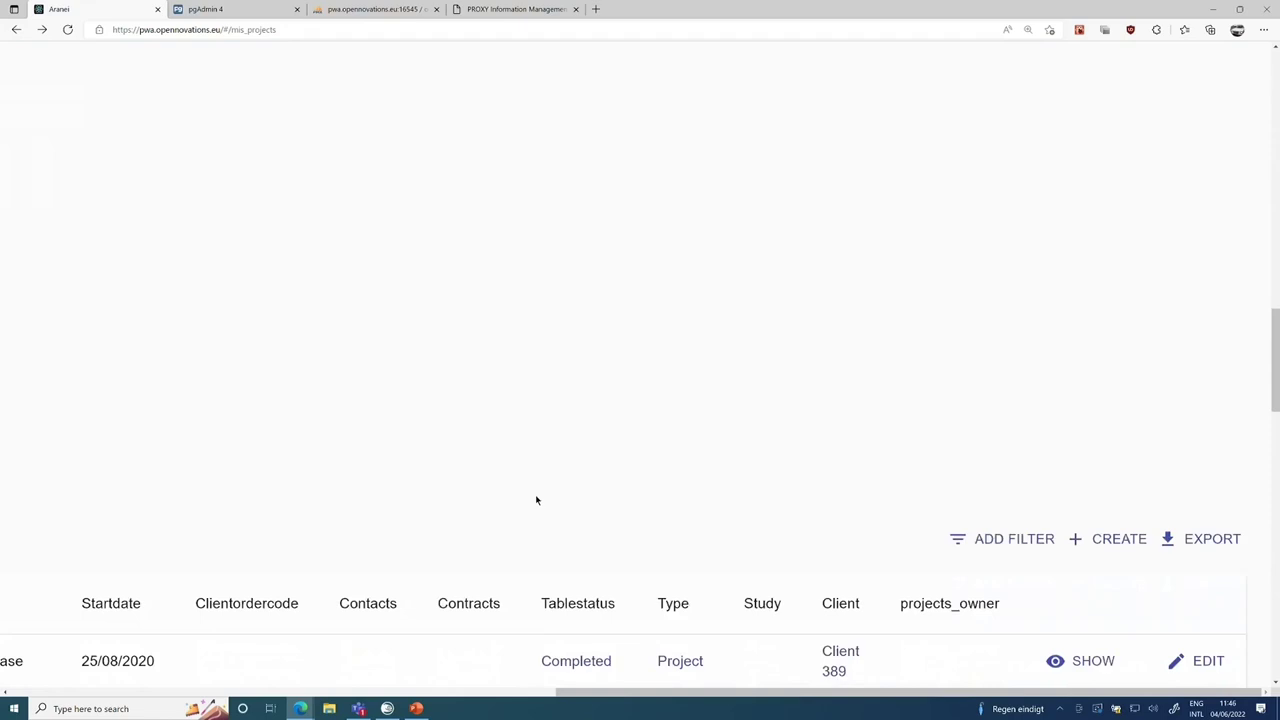
# Open the first project's Show page in Aranei and scroll through its details.
pyautogui.click(1093, 353)
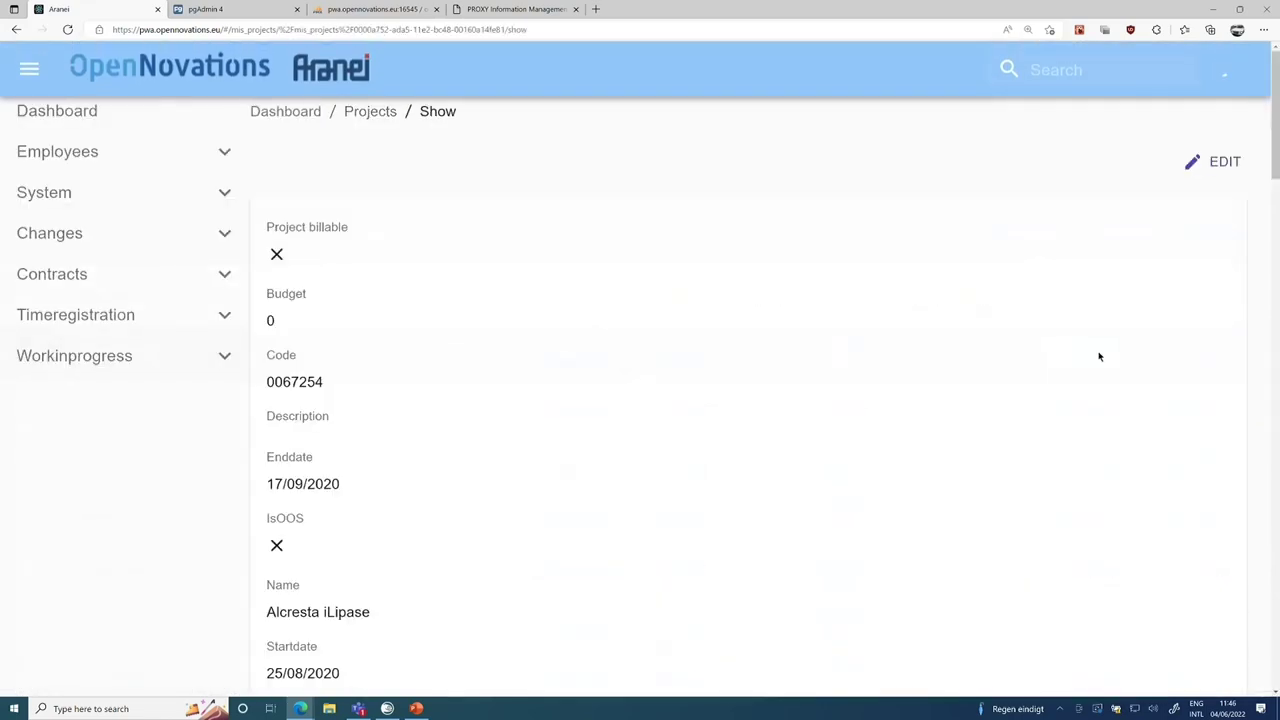
pyautogui.scroll(-3, 850, 409)
pyautogui.scroll(-4, 850, 409)
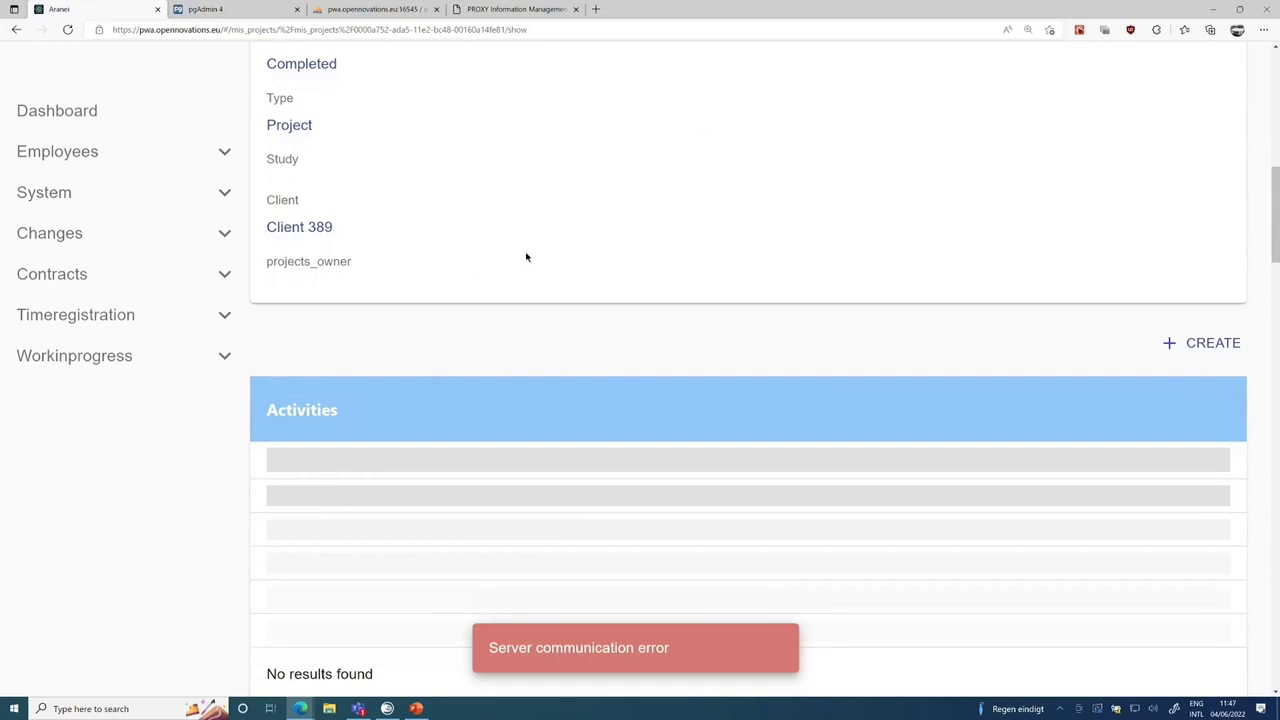
pyautogui.scroll(3, 526, 257)
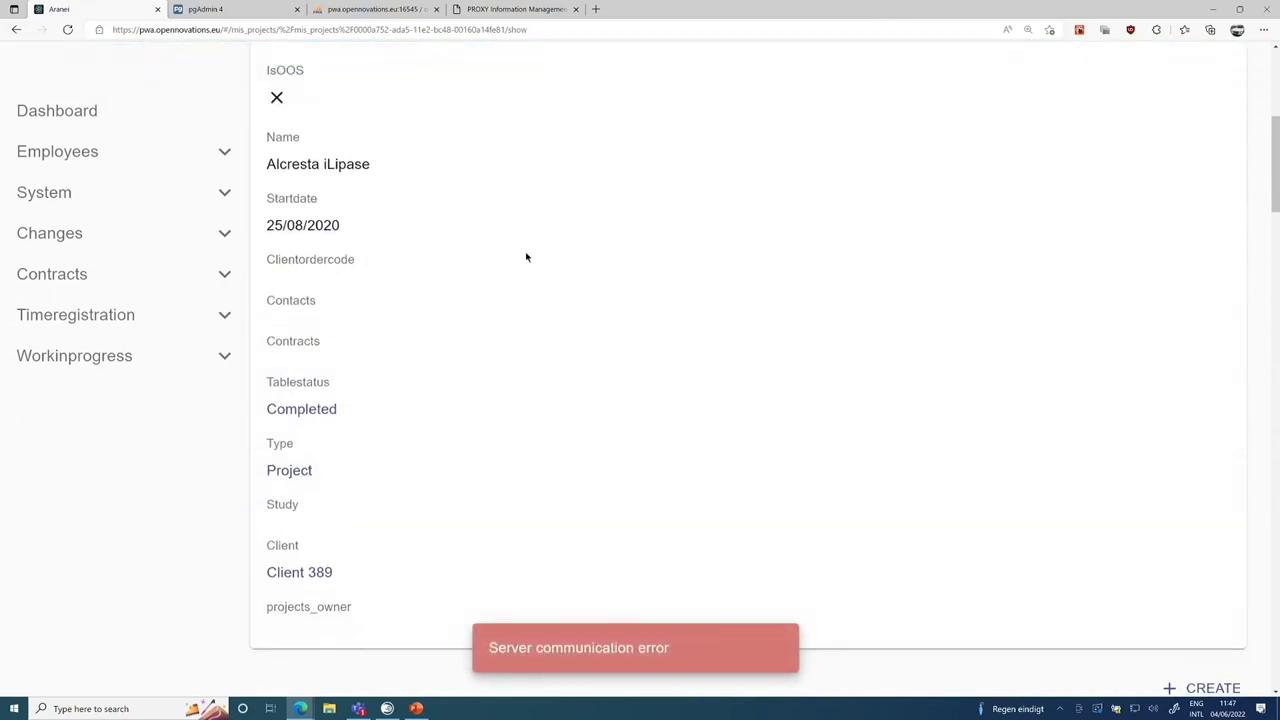
pyautogui.scroll(4, 526, 257)
pyautogui.scroll(-10, 526, 257)
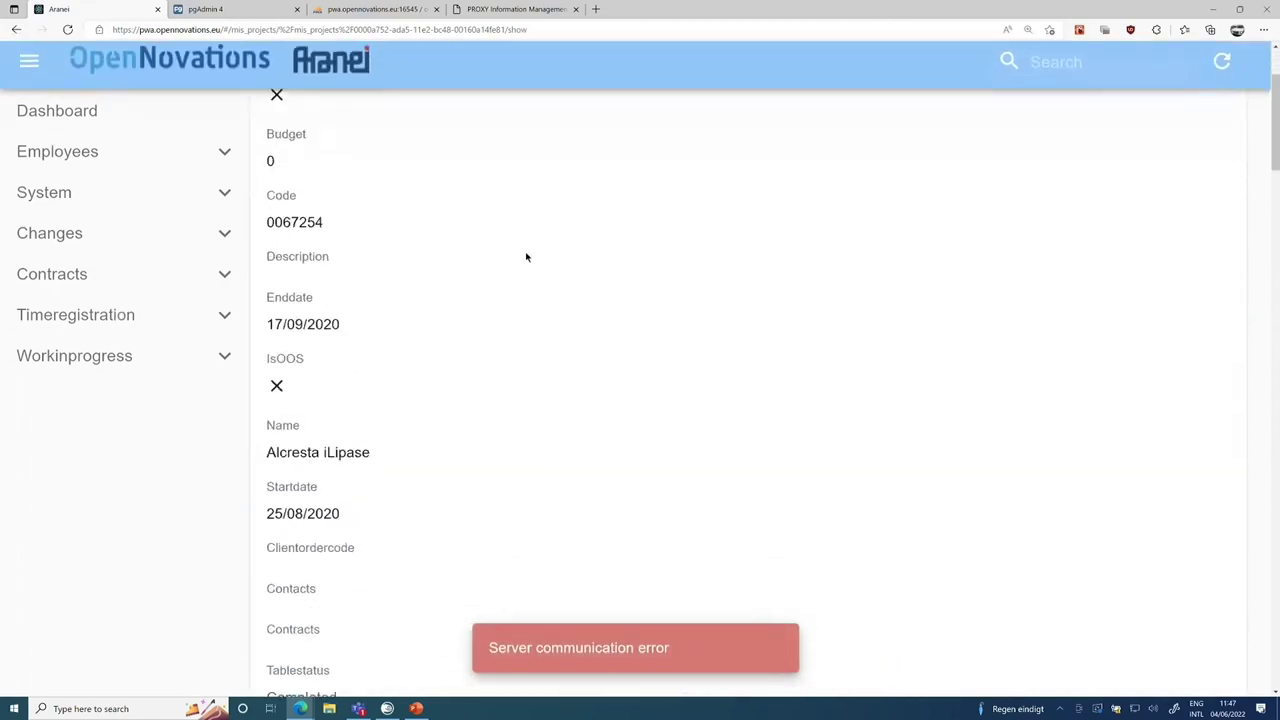
pyautogui.scroll(-6, 625, 484)
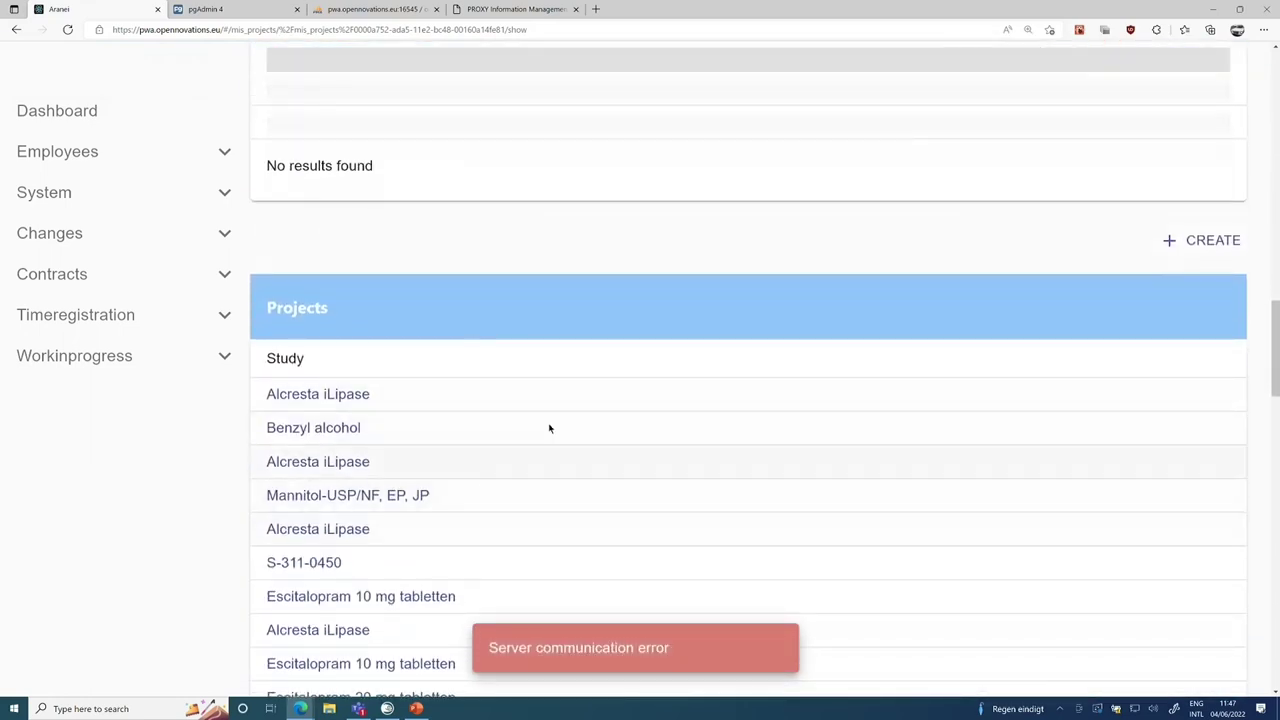
pyautogui.scroll(-2, 555, 394)
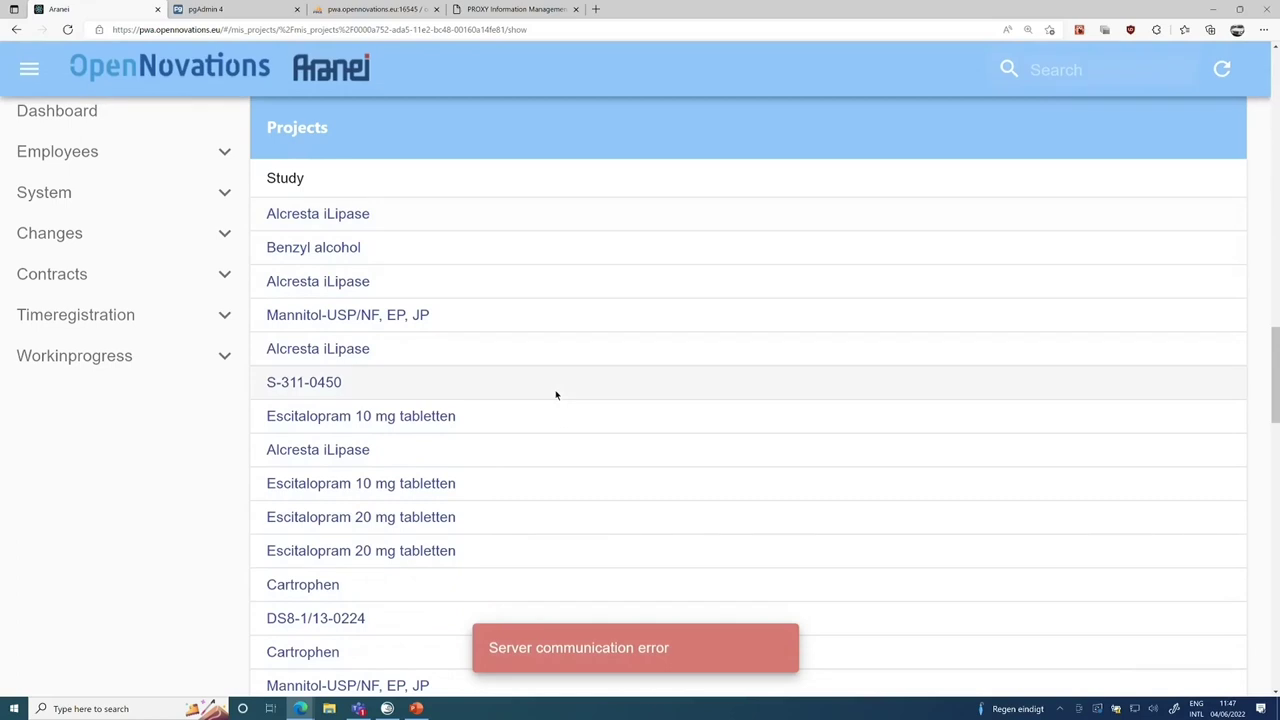
# Review the Alcresta iLipase project record, then return to the dashboard and go to PROXY's Samples index.
pyautogui.click(322, 214)
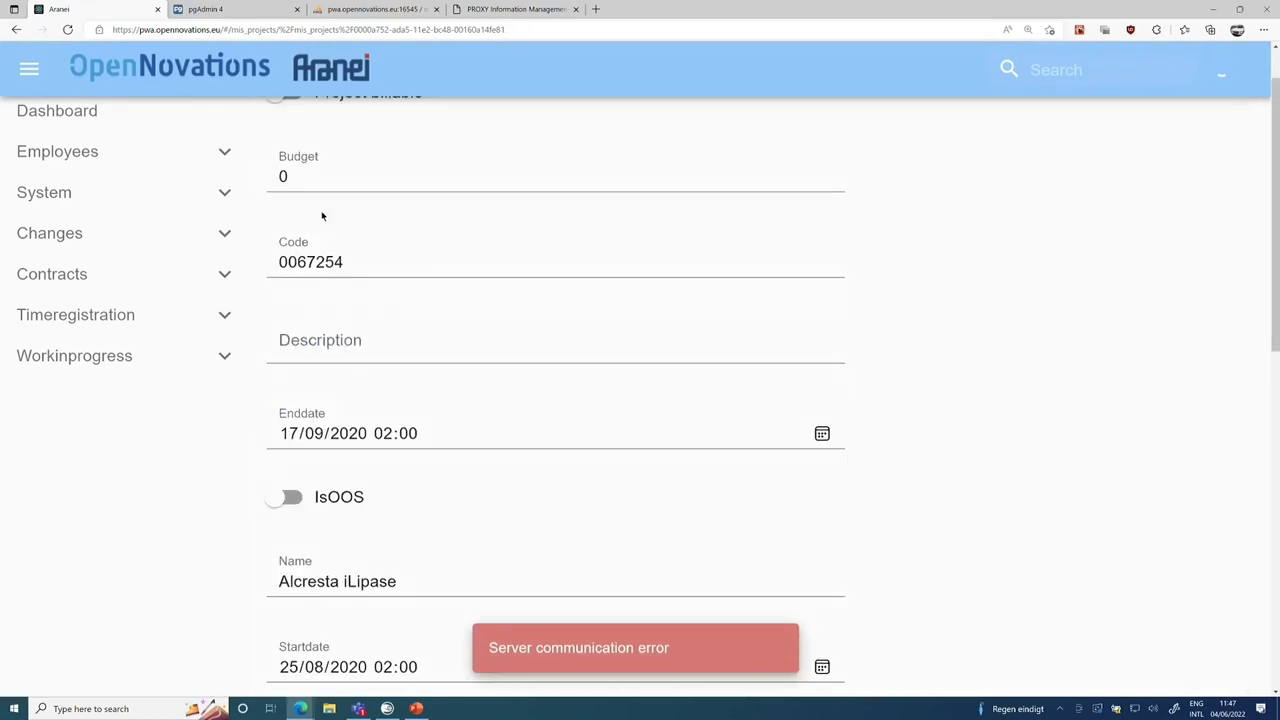
pyautogui.scroll(-3, 917, 395)
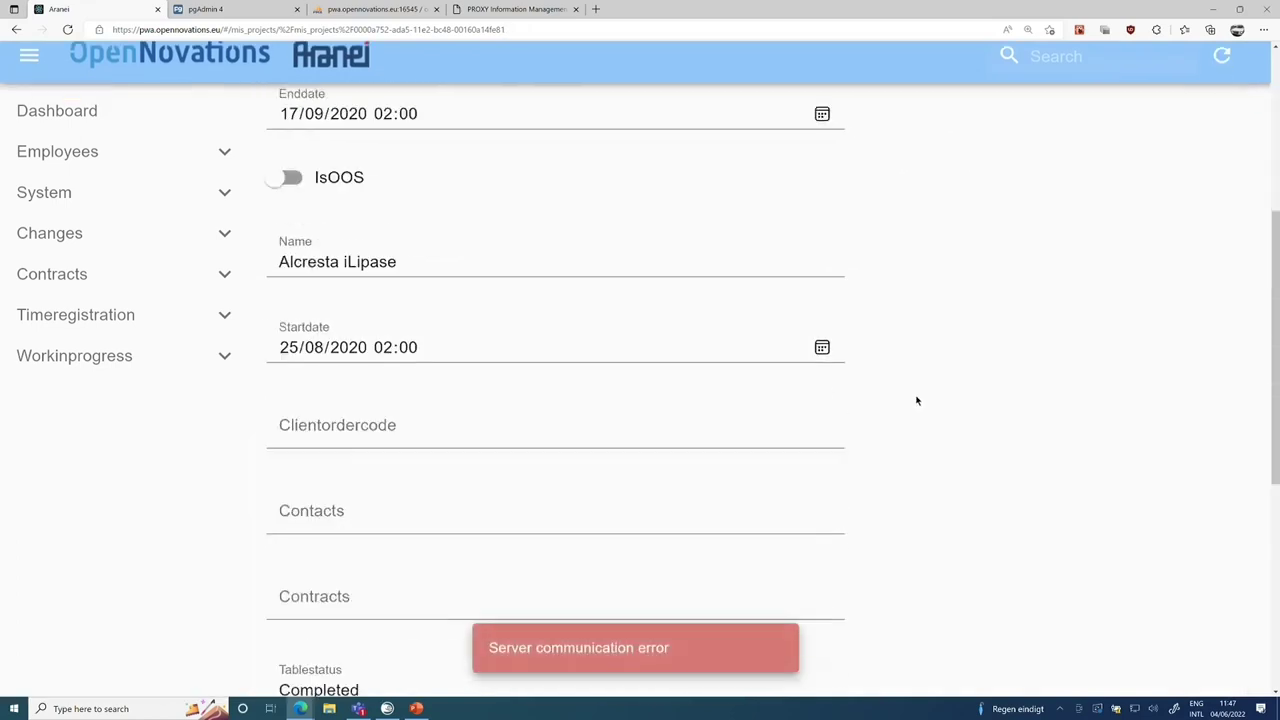
pyautogui.scroll(-5, 917, 400)
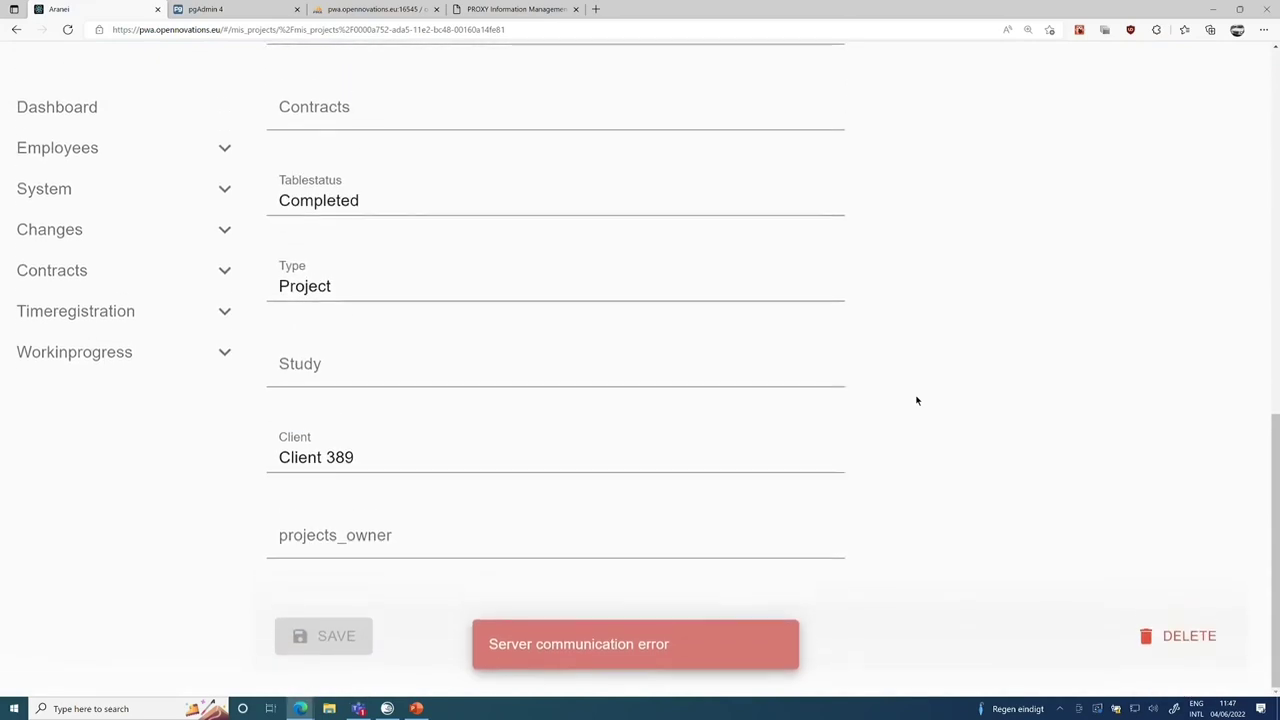
pyautogui.scroll(8, 917, 400)
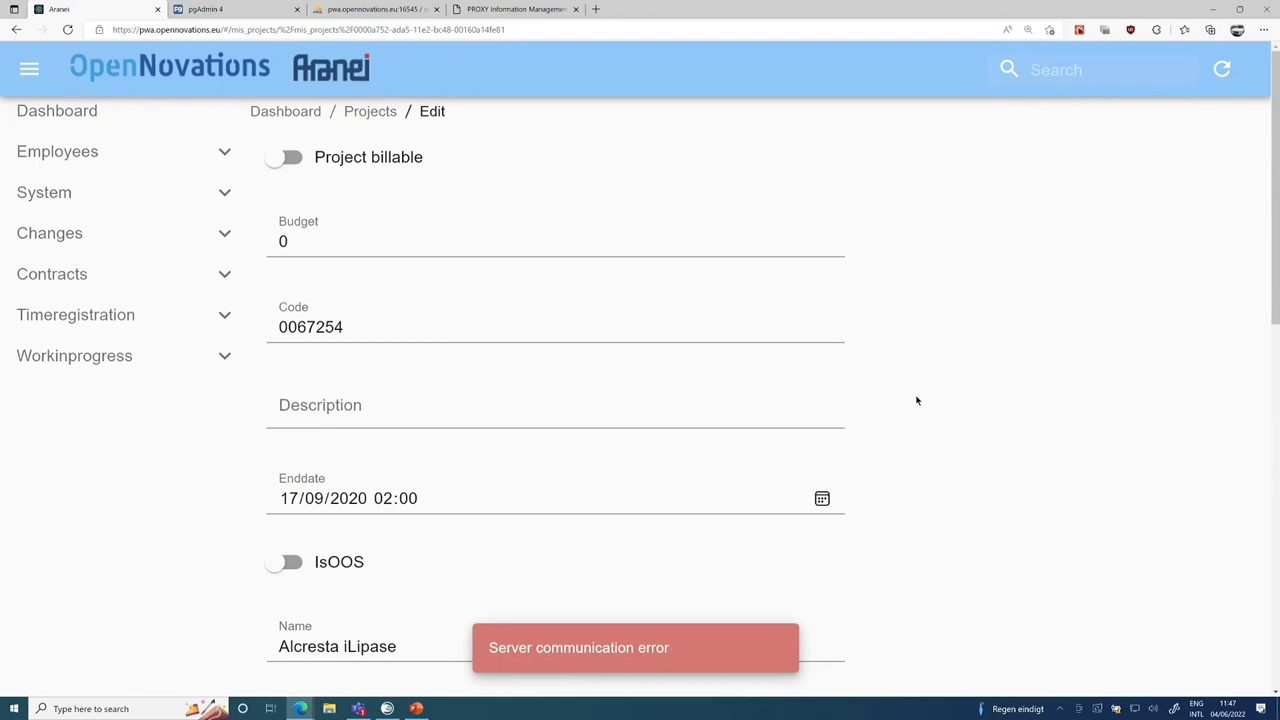
pyautogui.click(78, 116)
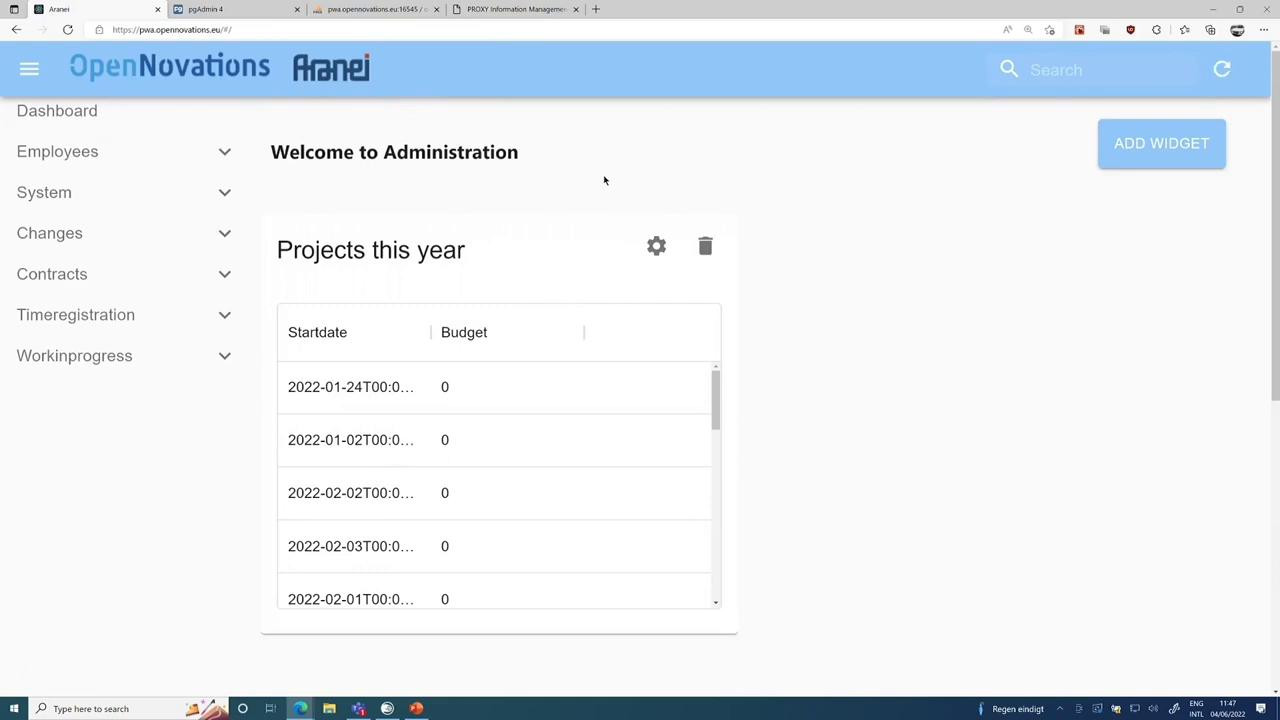
pyautogui.click(523, 16)
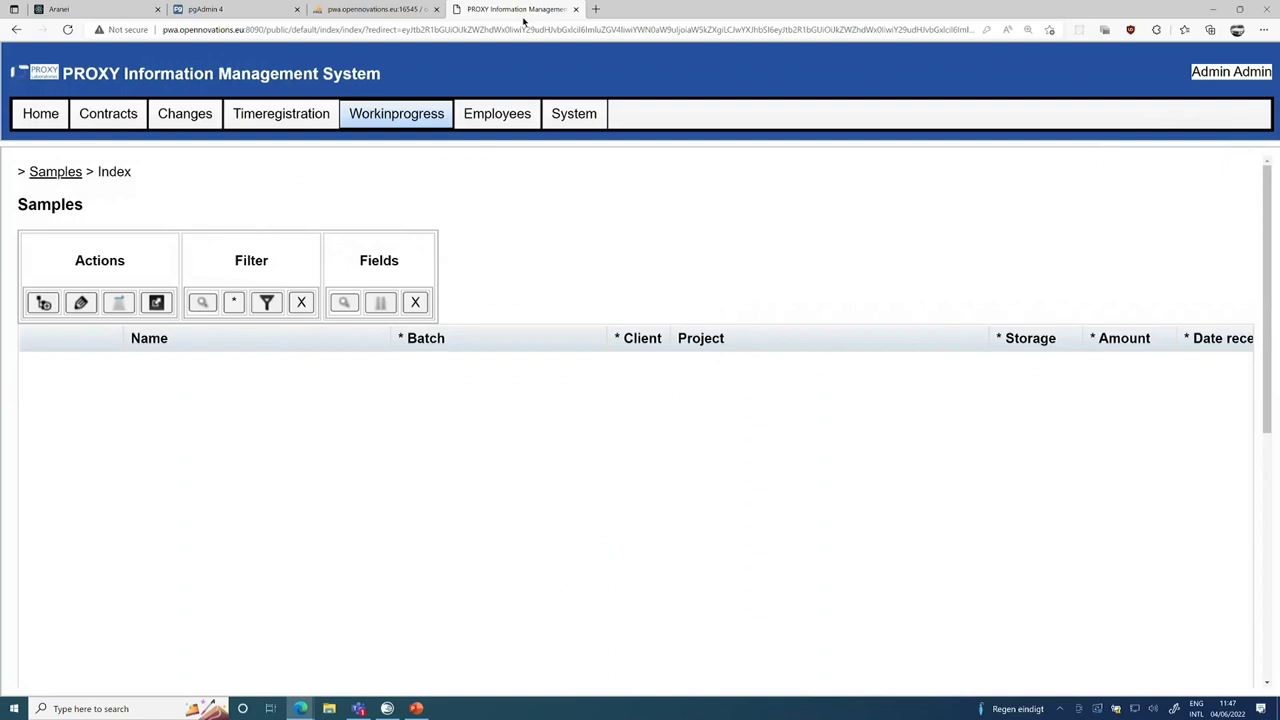
# Open PROXY's Workinprogress > Projects index, then move Aranei's Projects this year widget to the right column.
pyautogui.click(63, 177)
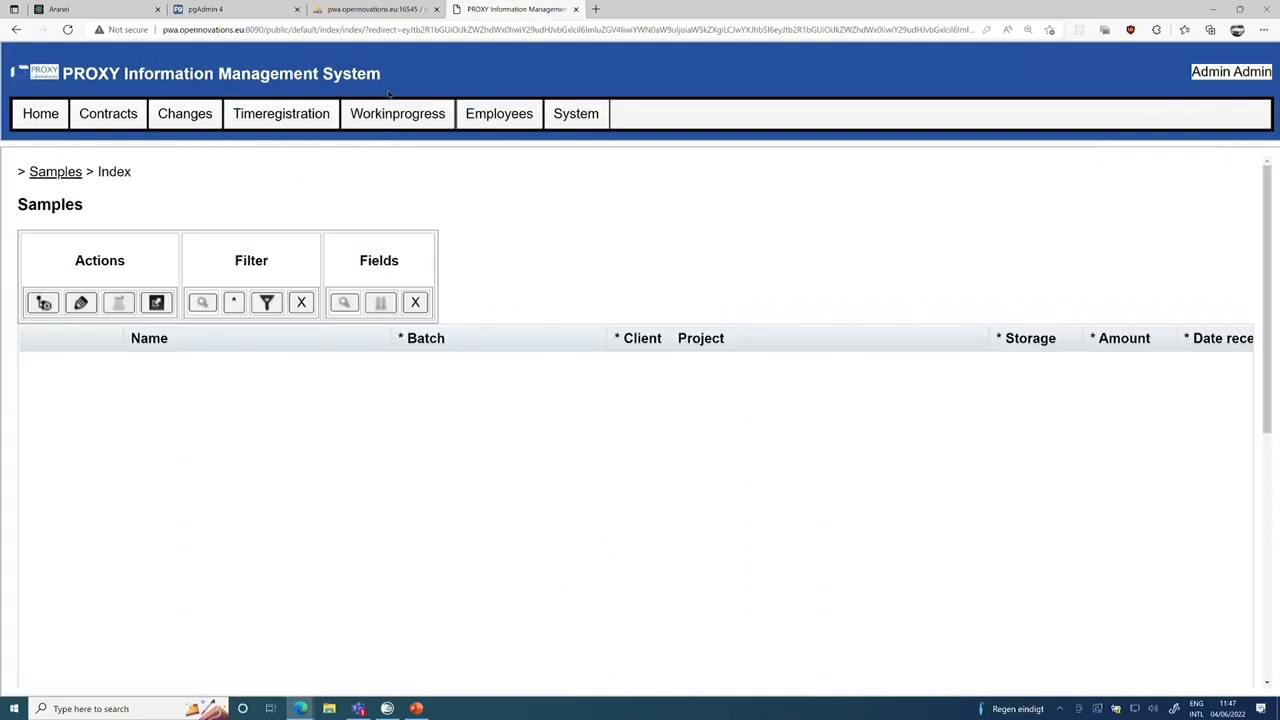
pyautogui.moveTo(392, 113)
pyautogui.click(389, 138)
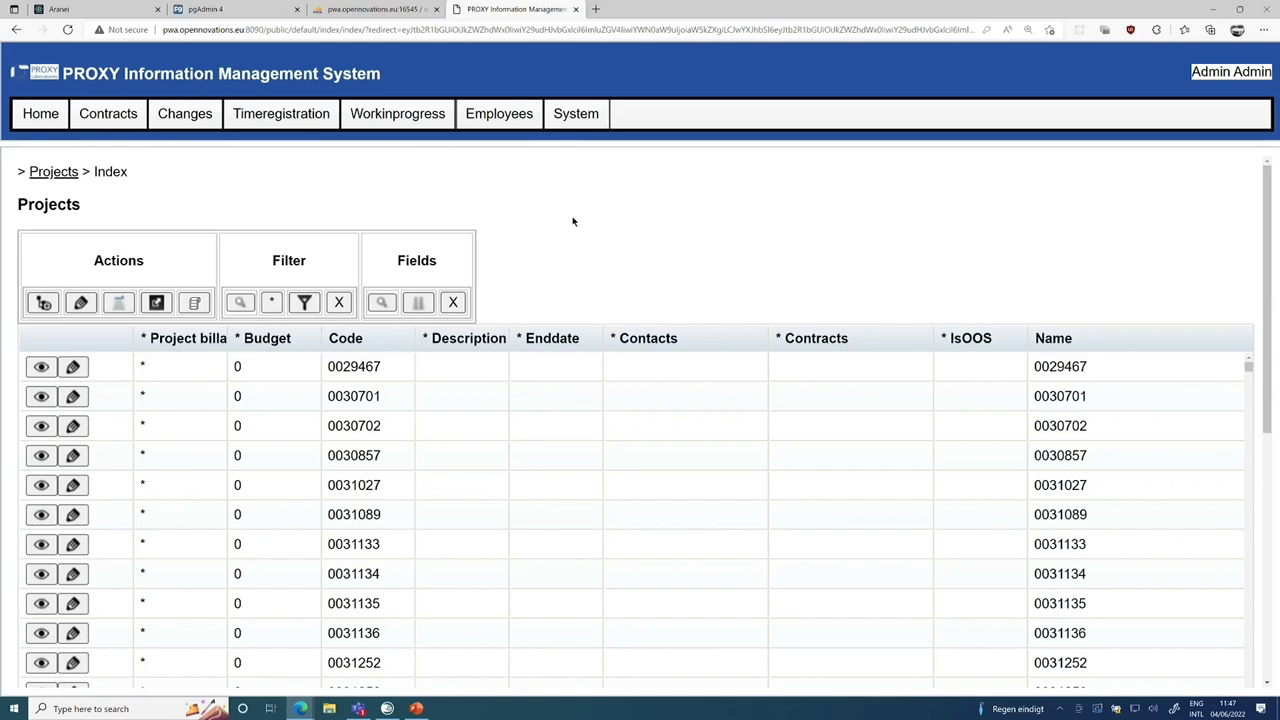
pyautogui.click(60, 10)
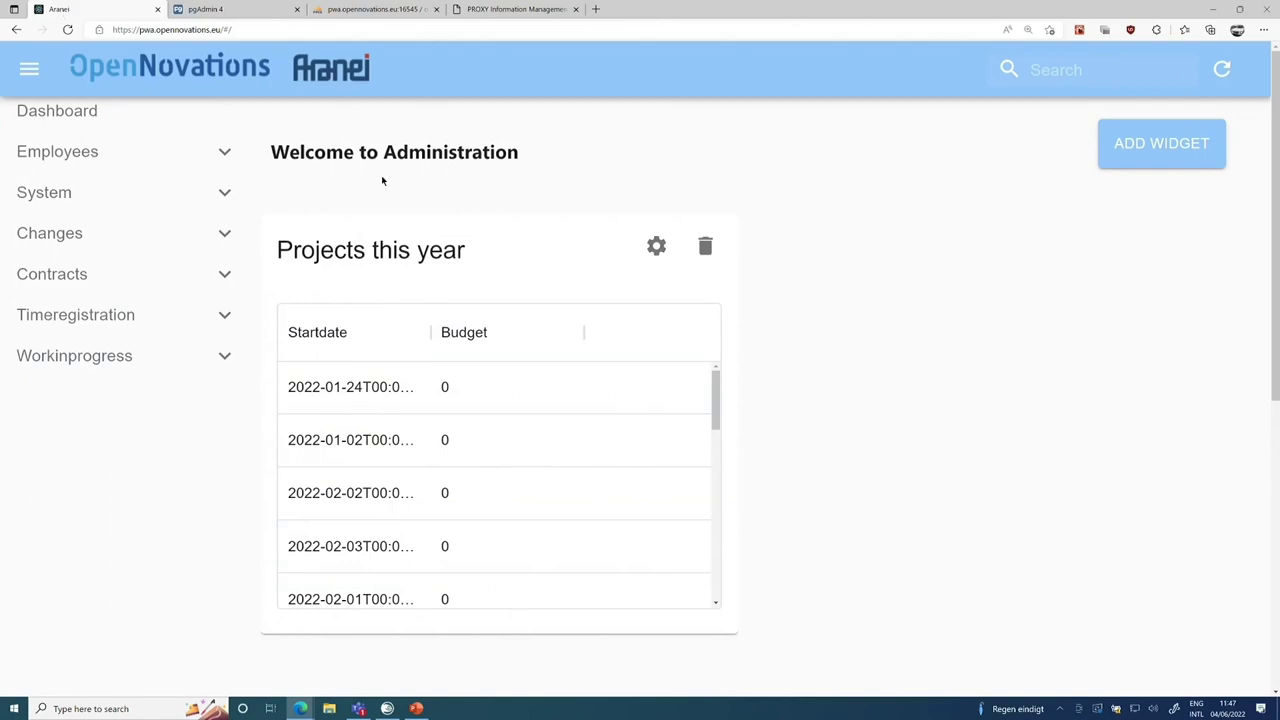
pyautogui.moveTo(565, 227); pyautogui.dragTo(960, 195)
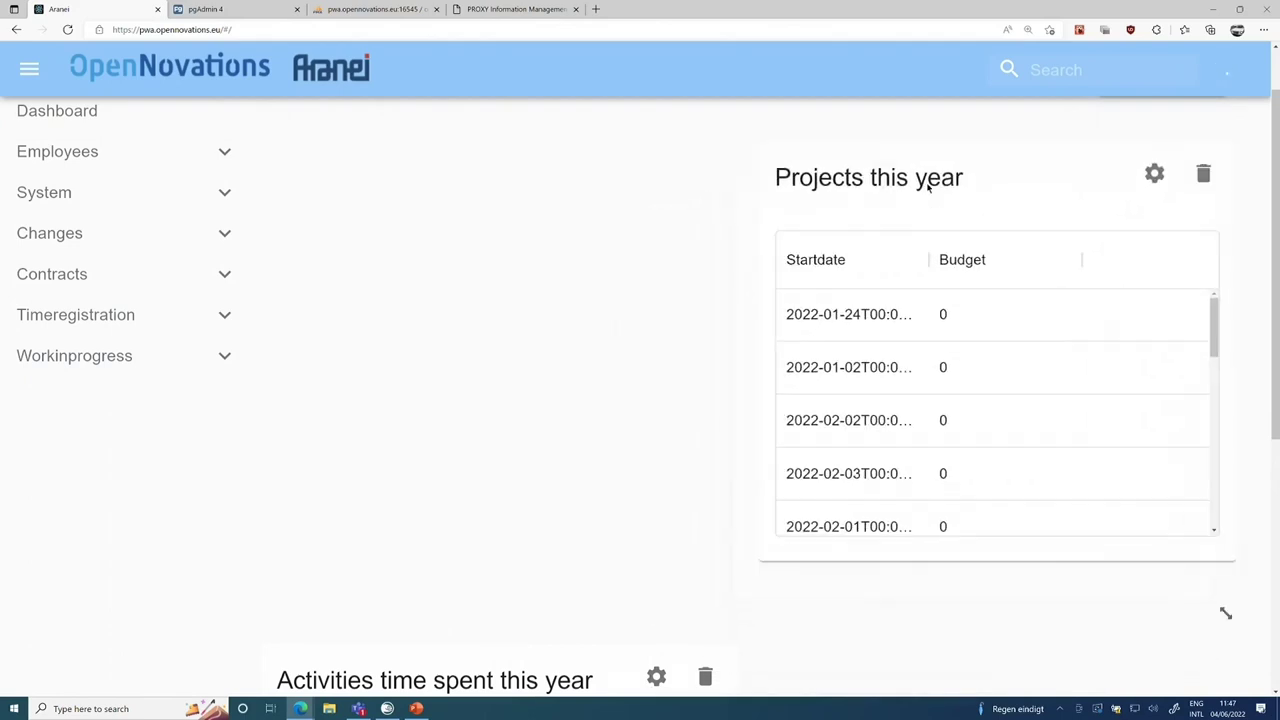